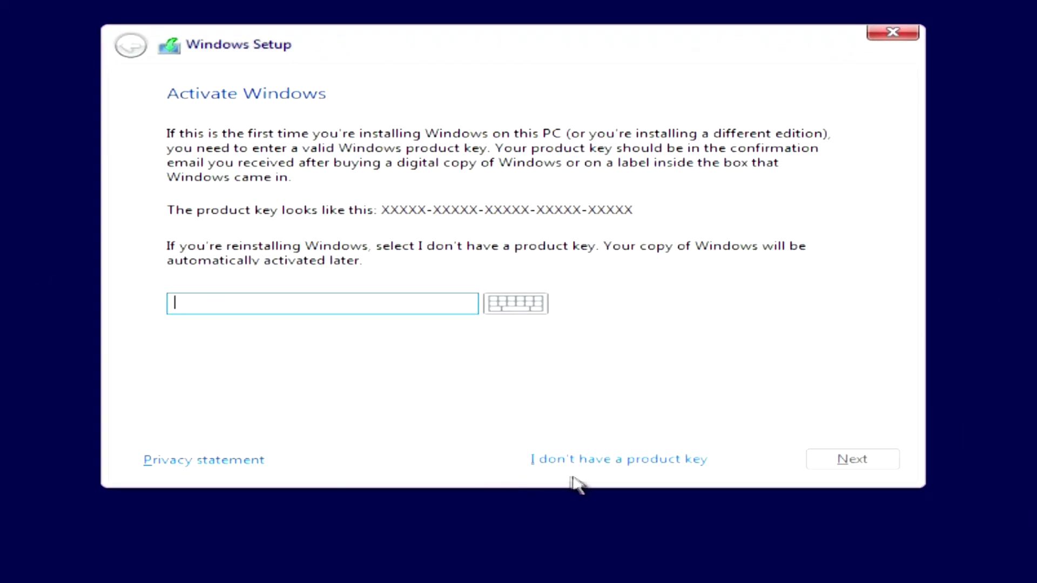
Skip activation by choosing 'I don't have a product key'.
click(586, 461)
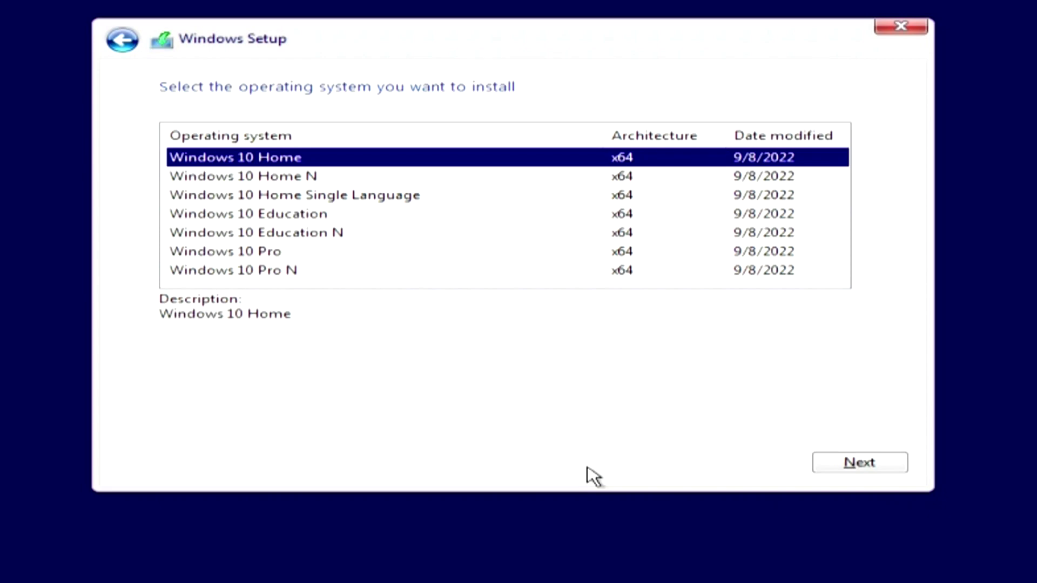
Select Windows 10 Pro from the edition list and continue.
click(274, 257)
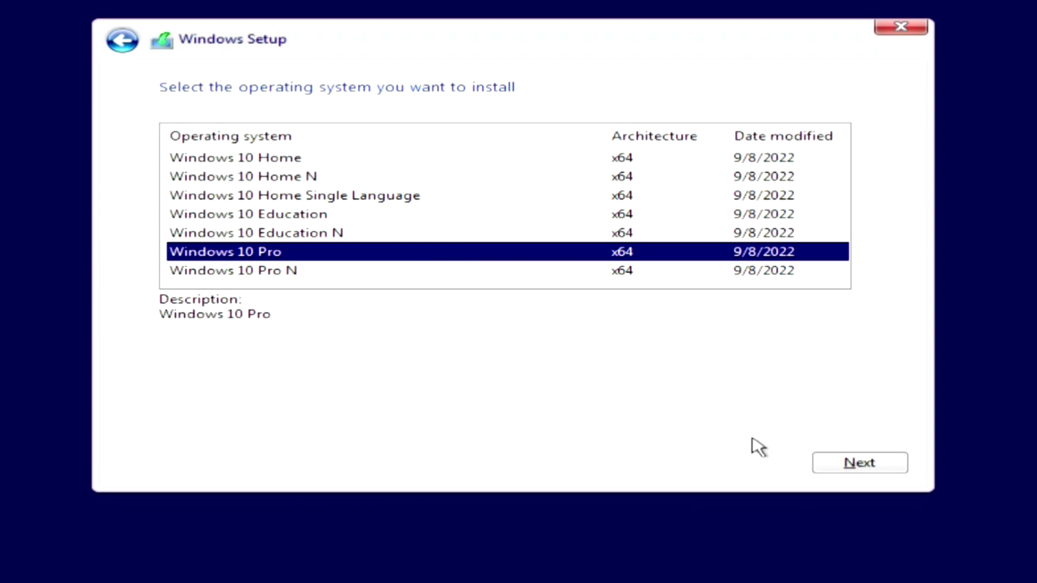
click(859, 463)
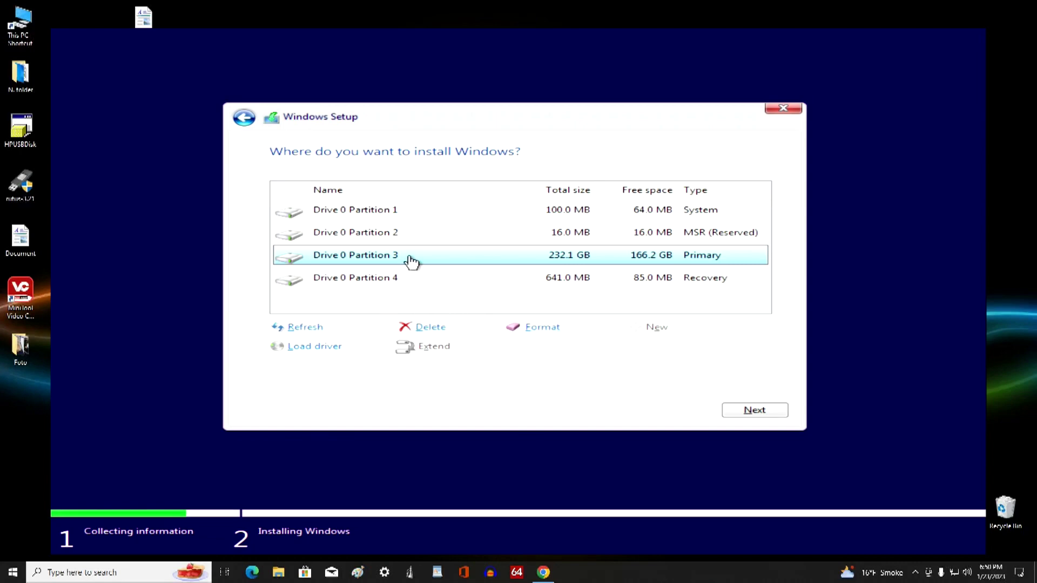
Install onto Drive 0 Partition 3 (Primary, 232.1 GB), accepting the Windows.old warning.
click(731, 414)
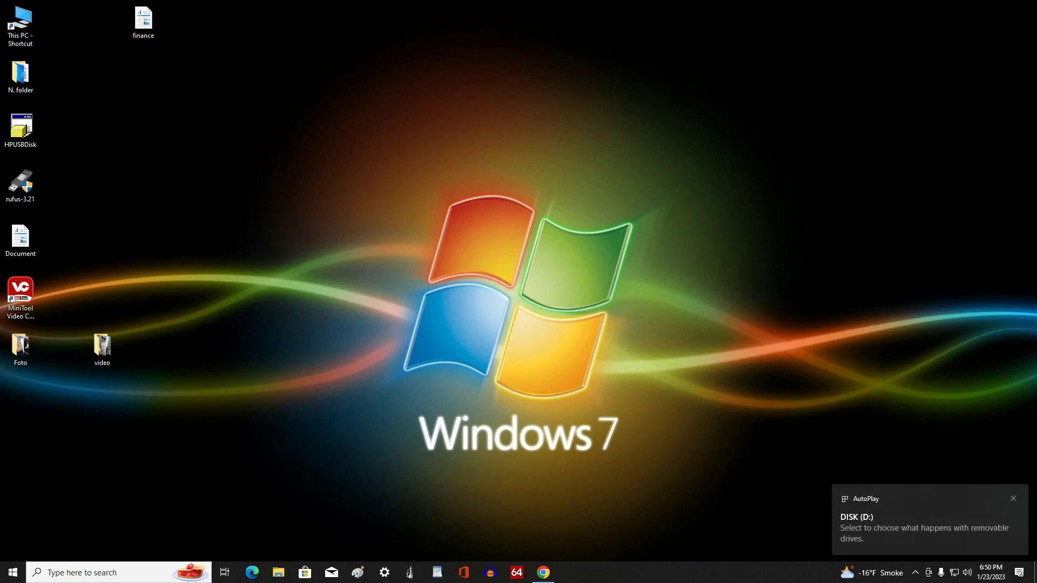
Open the inserted DISK (D:) from AutoPlay, confirm it is empty, and close File Explorer.
click(906, 521)
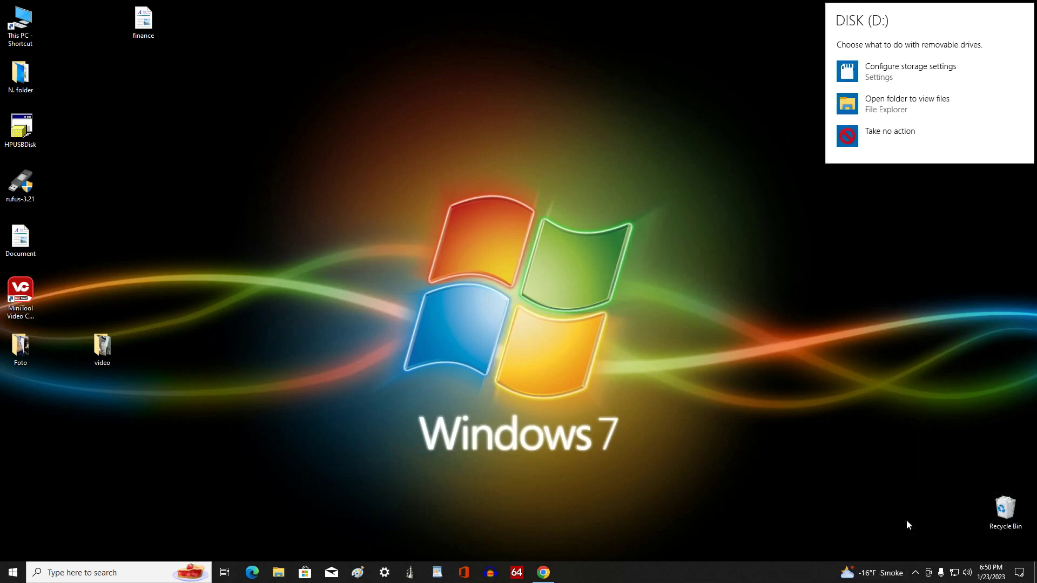
click(894, 107)
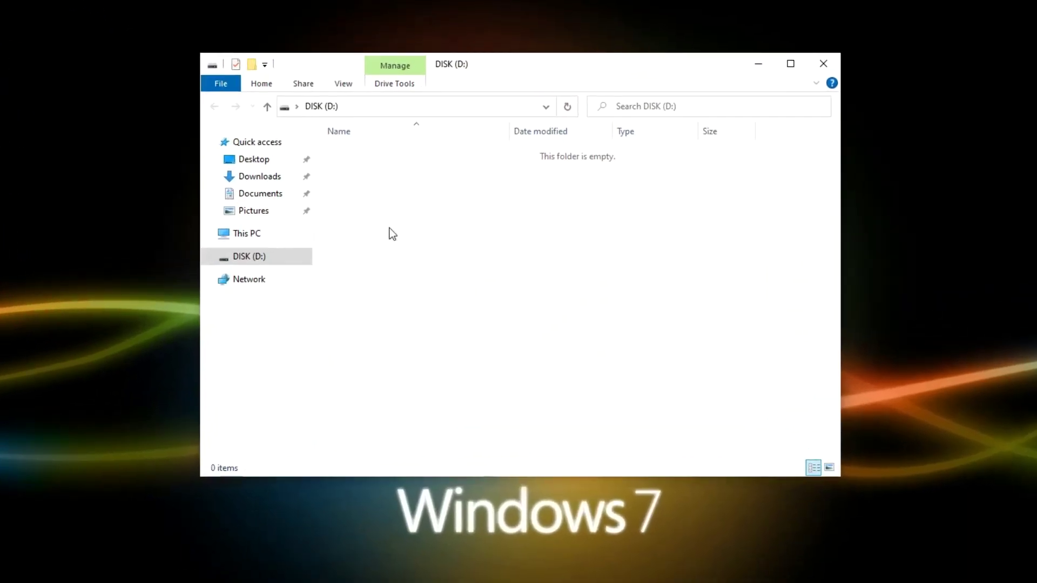
click(257, 244)
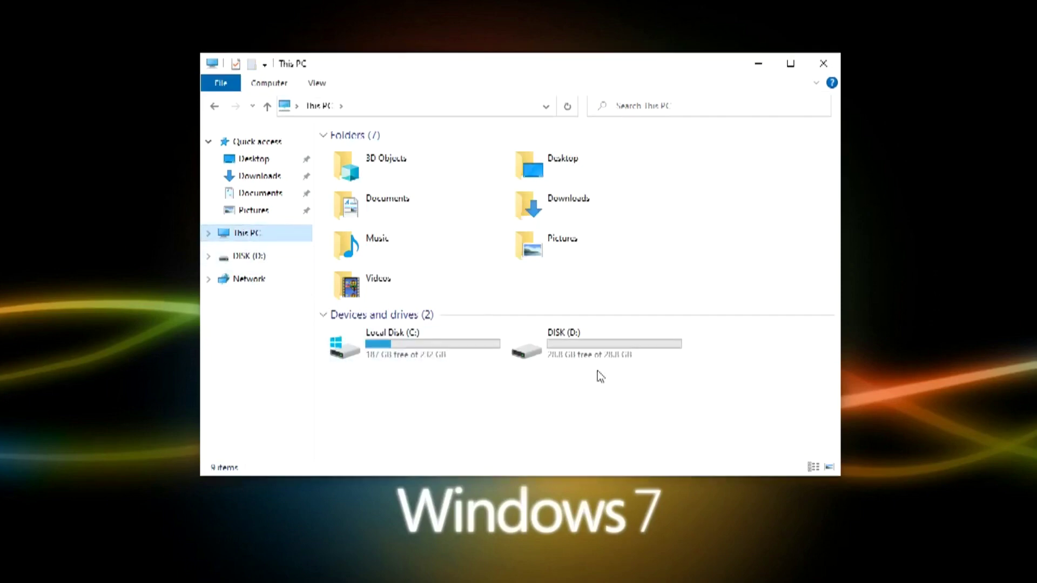
click(824, 66)
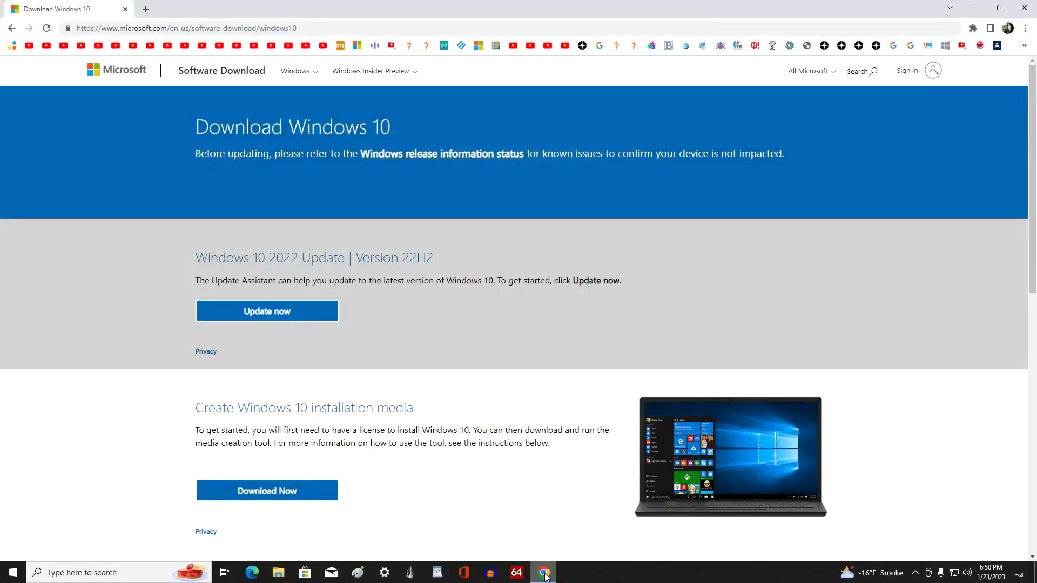
Read the upgrade-this-PC and create-installation-media instructions on the Download Windows 10 page.
scroll(146, 465, down, 6)
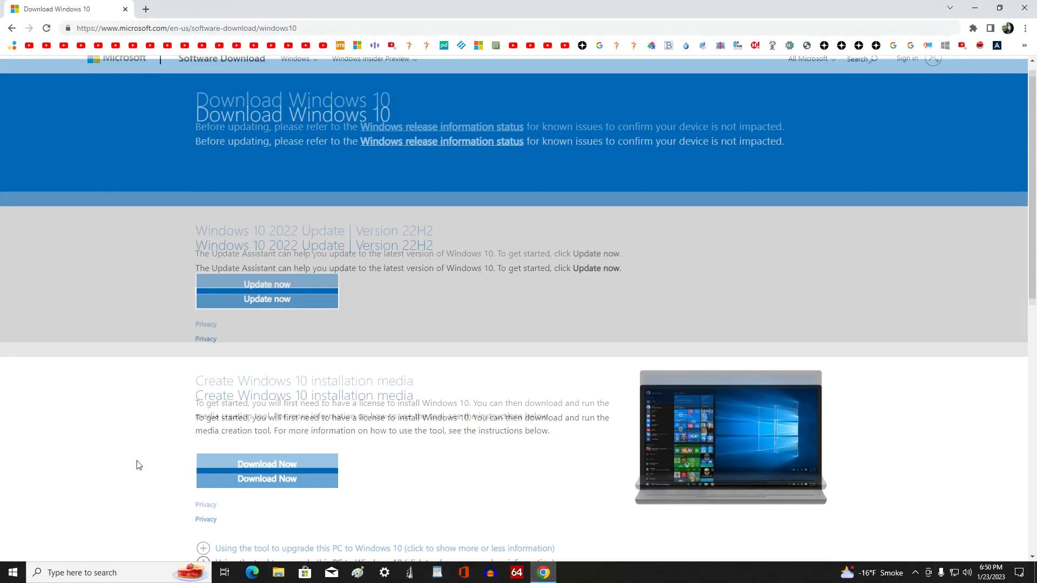
click(202, 252)
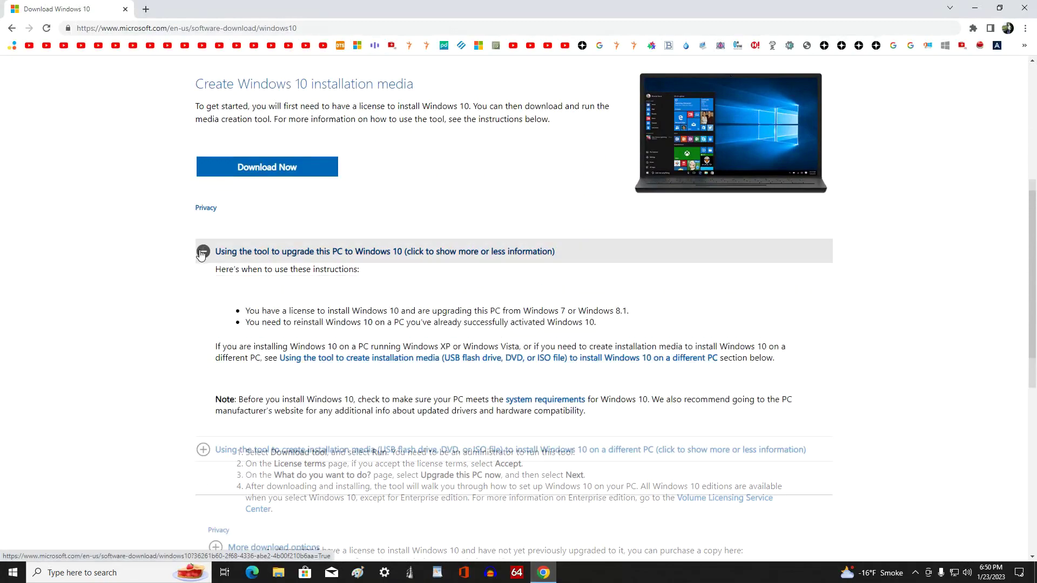
click(202, 253)
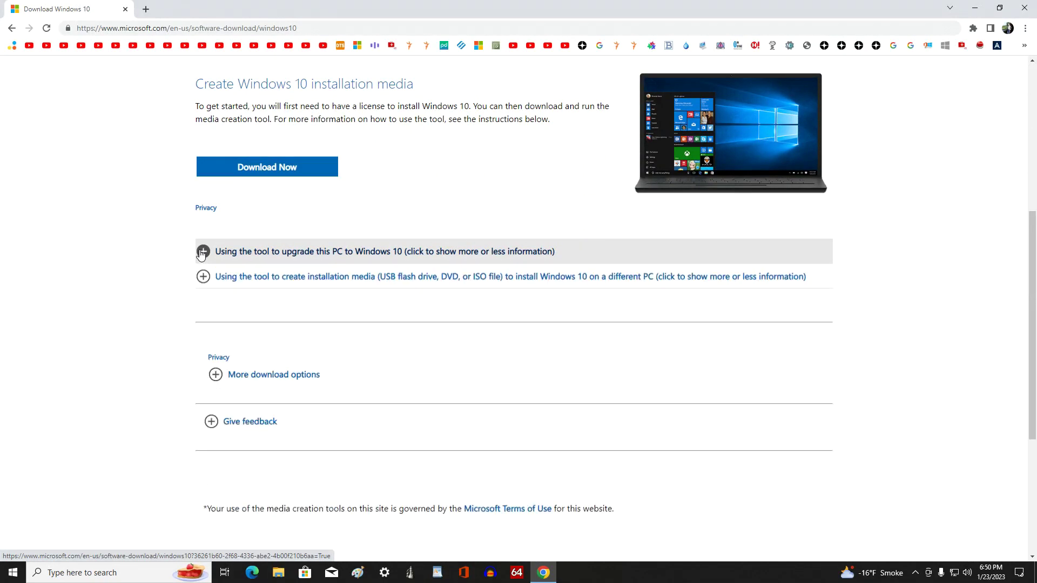
click(198, 277)
scroll(149, 281, down, 3)
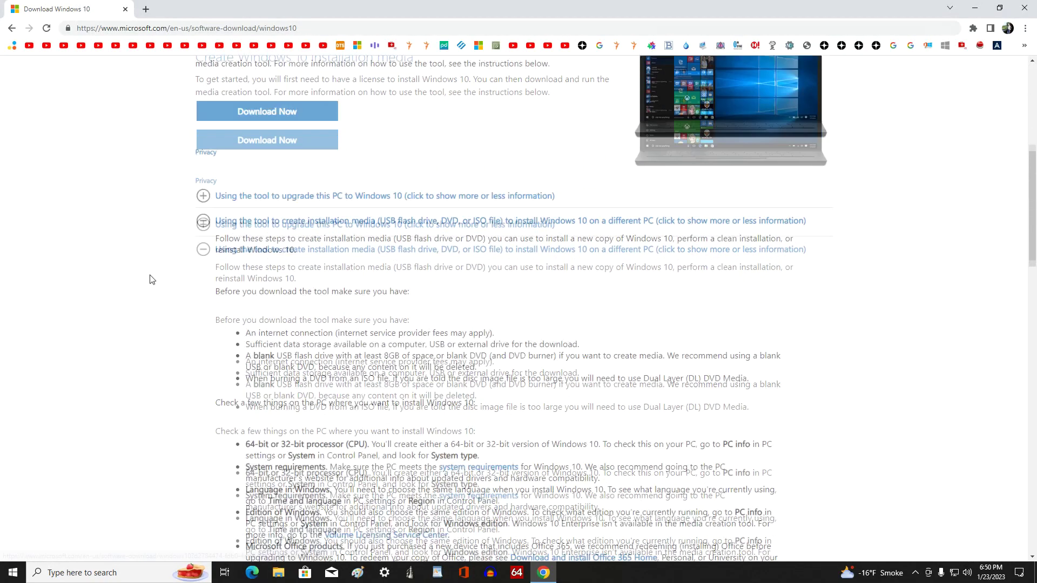
scroll(150, 281, up, 2)
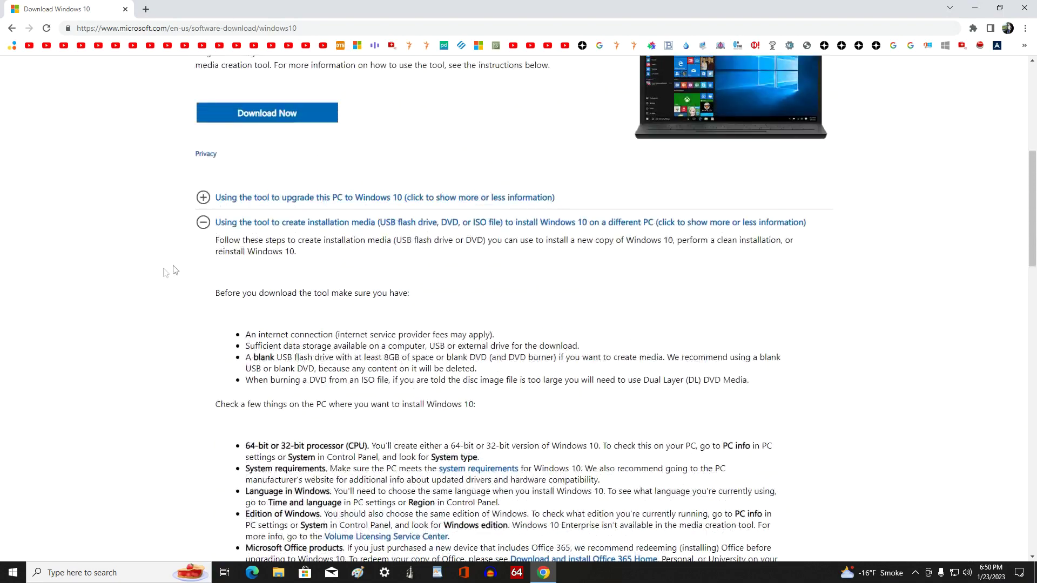
Download the media creation tool with Download Now and close Chrome.
click(202, 222)
scroll(157, 220, up, 3)
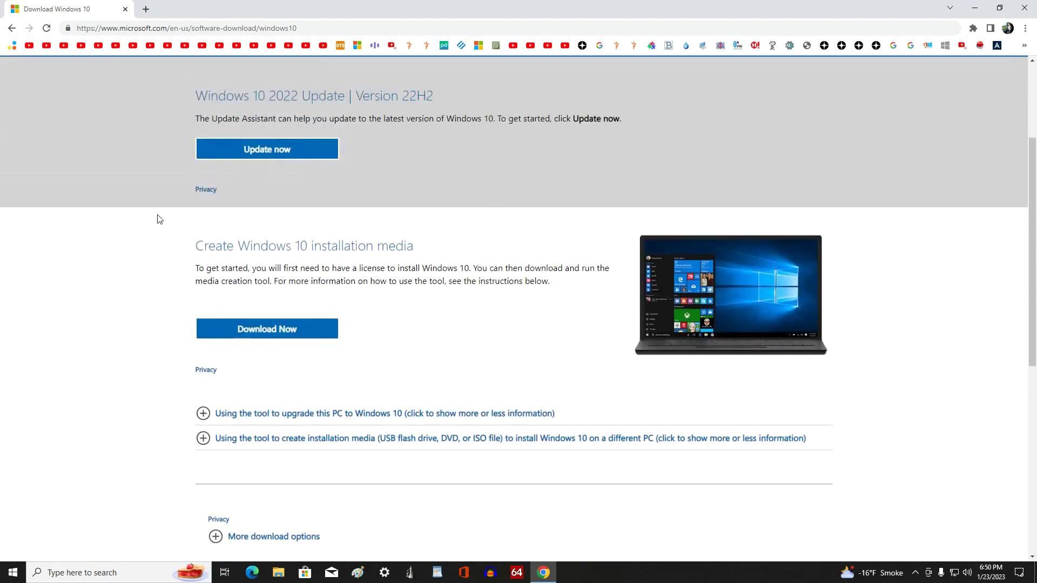
click(321, 335)
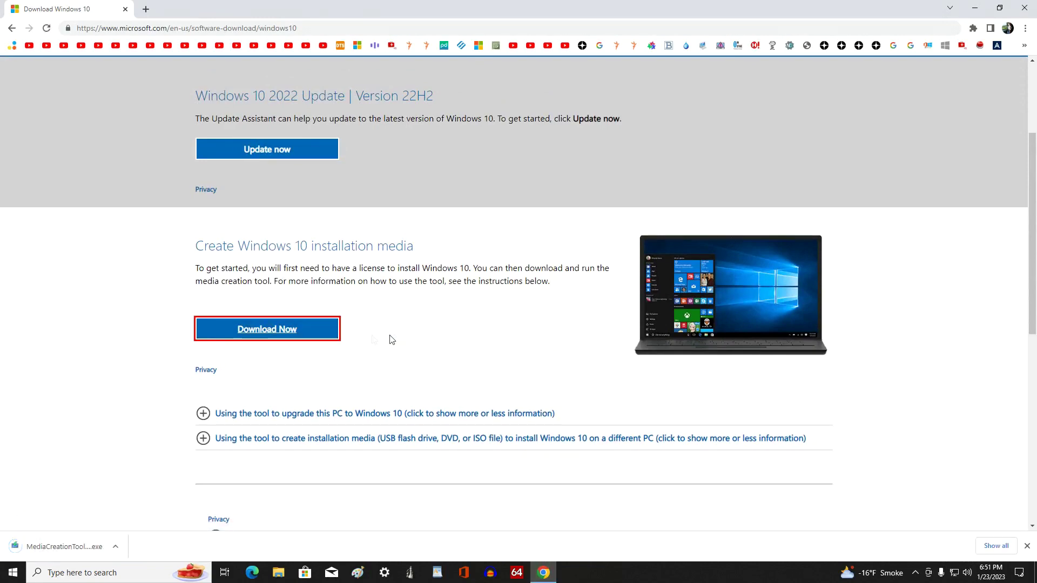
click(1026, 10)
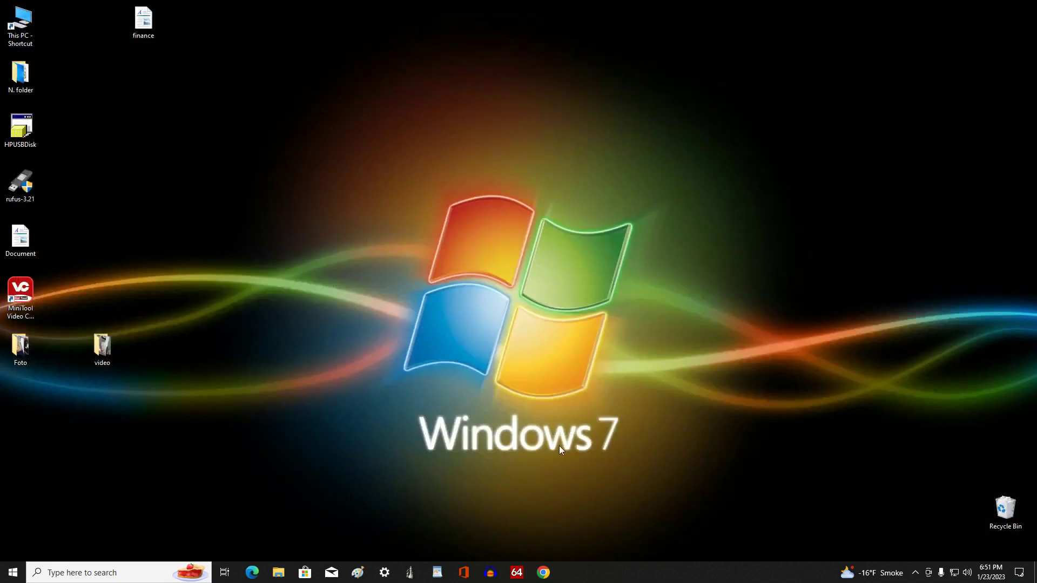
Run MediaCreationTool22H2 from Downloads, accept the license, and choose creating installation media for another PC.
click(279, 574)
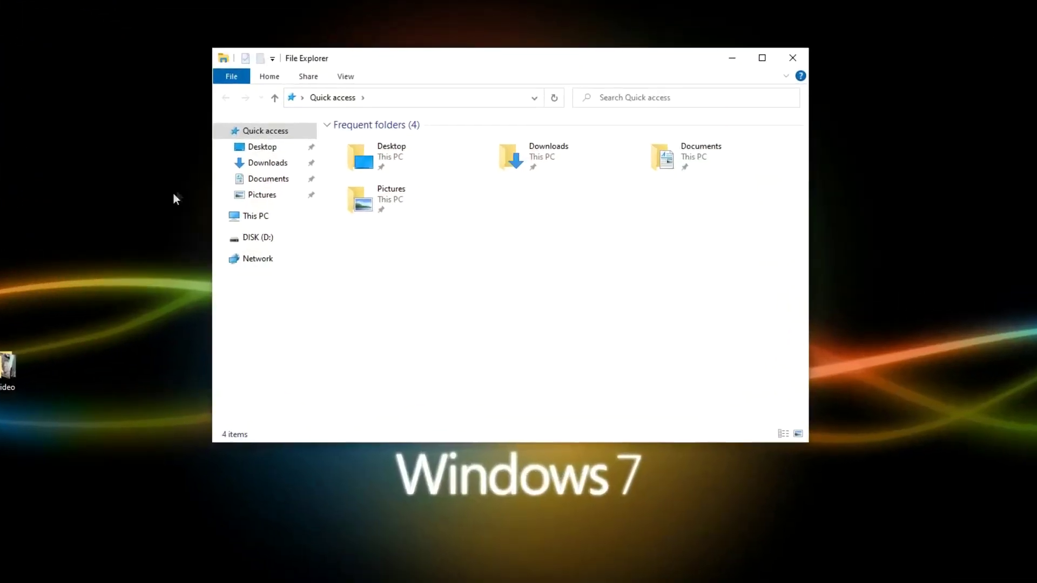
click(281, 163)
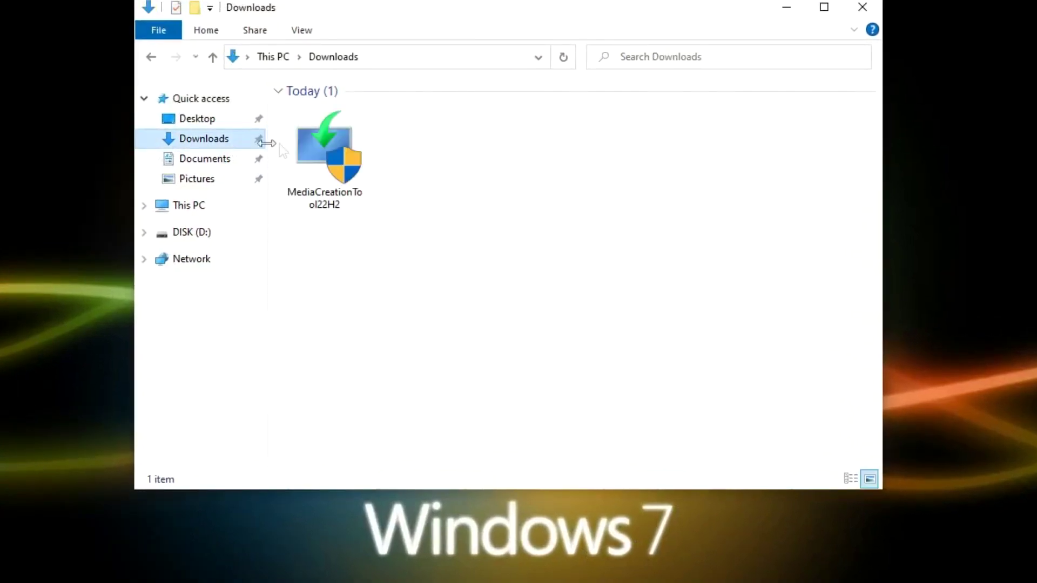
double_click(329, 154)
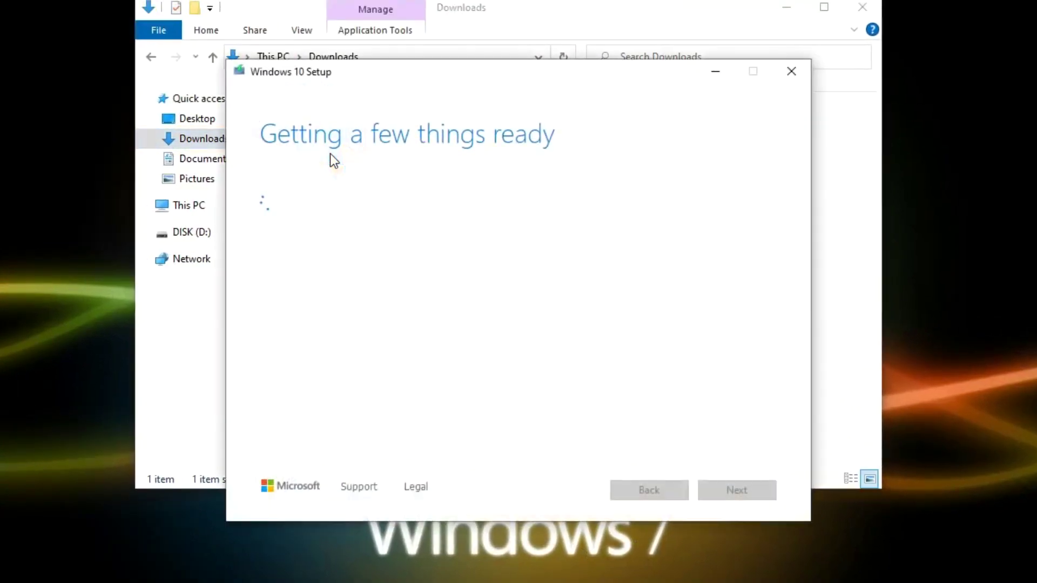
click(862, 8)
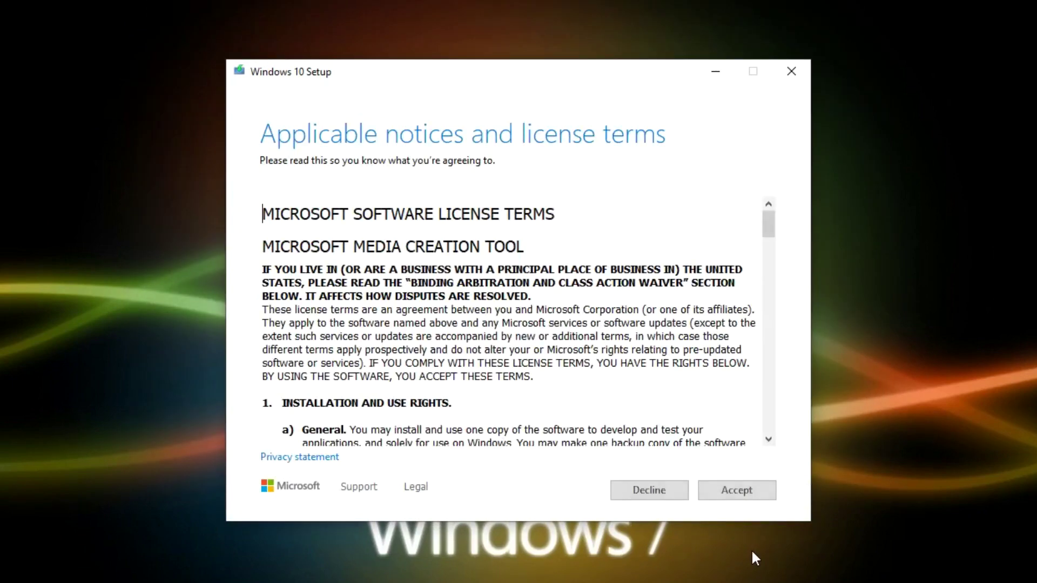
click(708, 497)
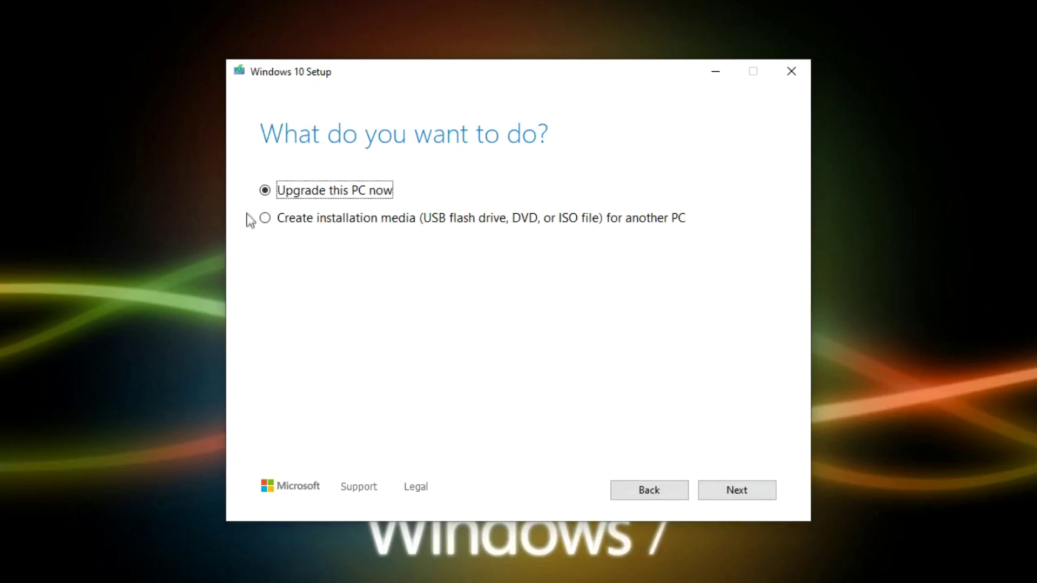
click(263, 219)
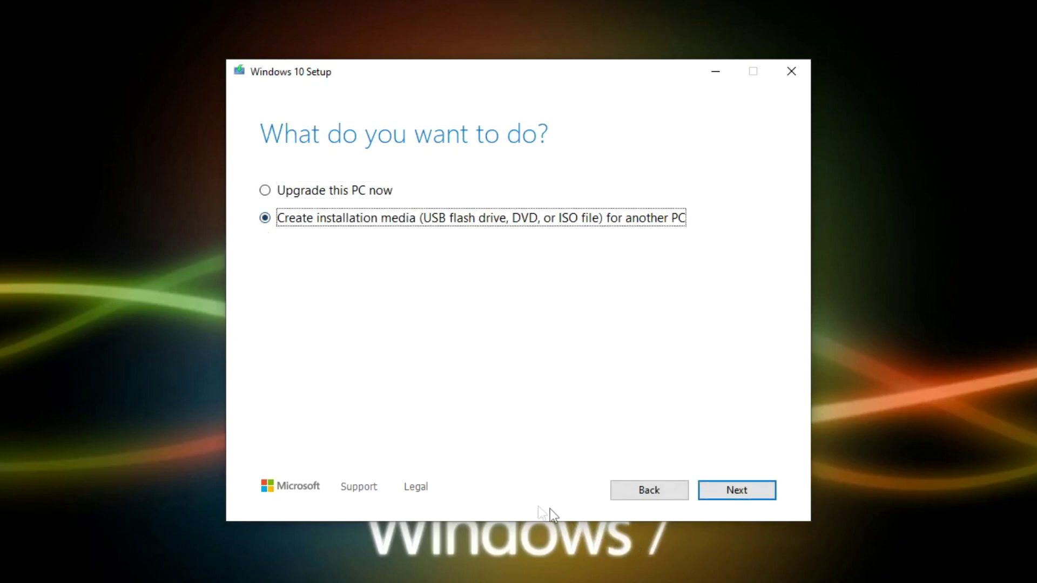
click(705, 491)
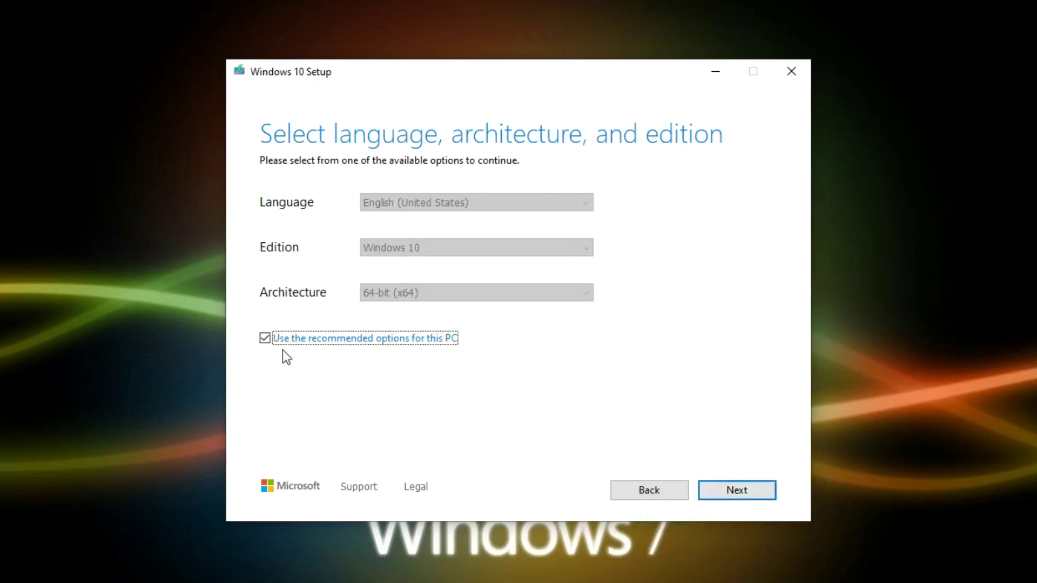
Turn off recommended options and keep English (United States), Windows 10, 64-bit (x64).
click(268, 340)
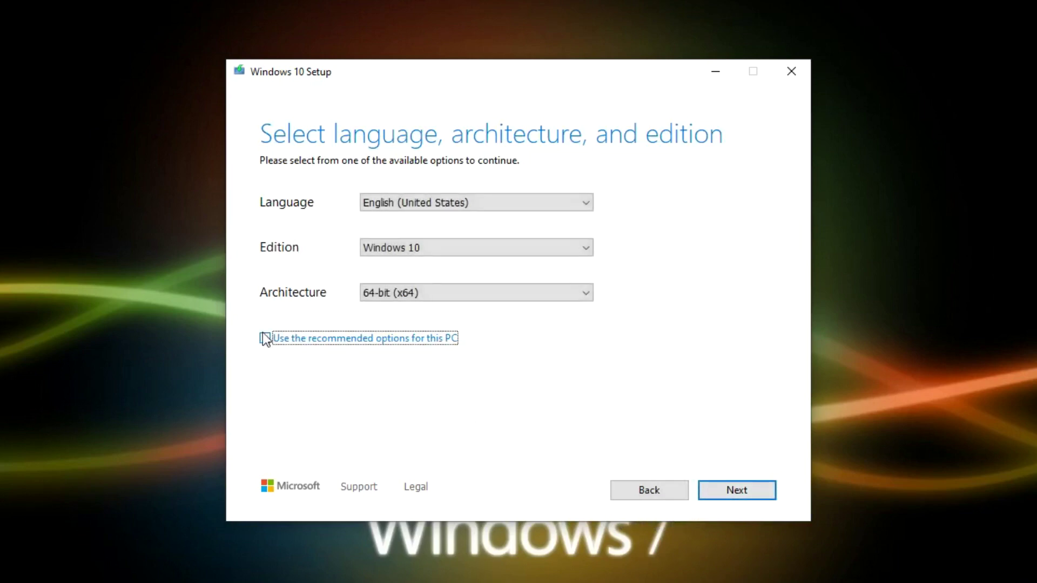
click(585, 202)
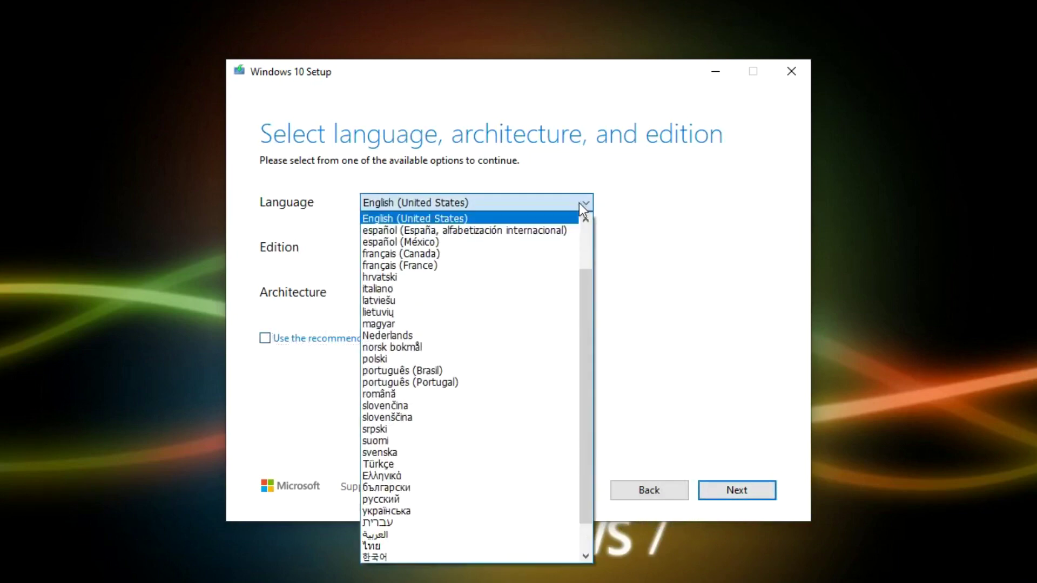
click(537, 219)
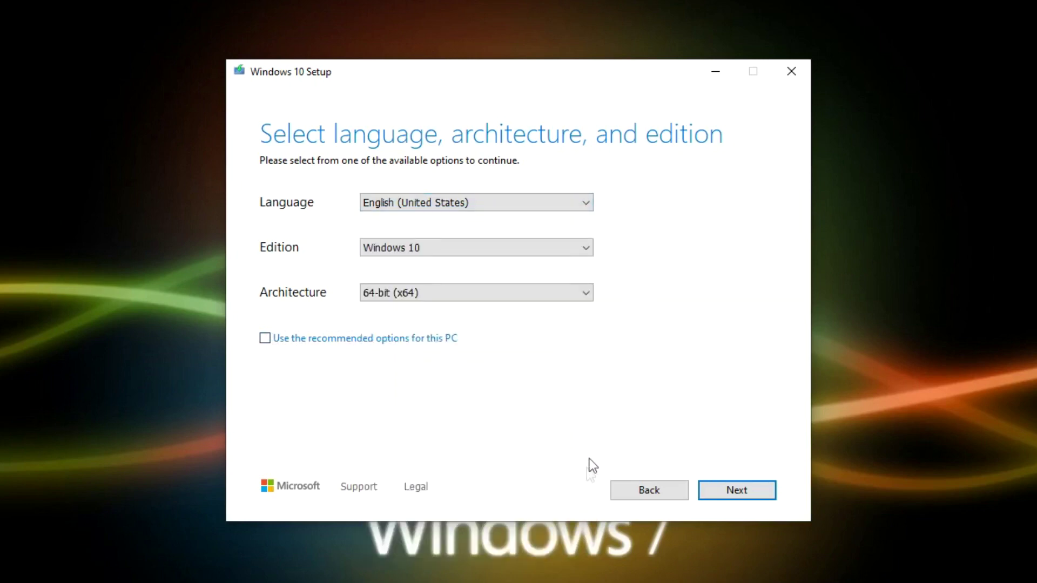
click(717, 496)
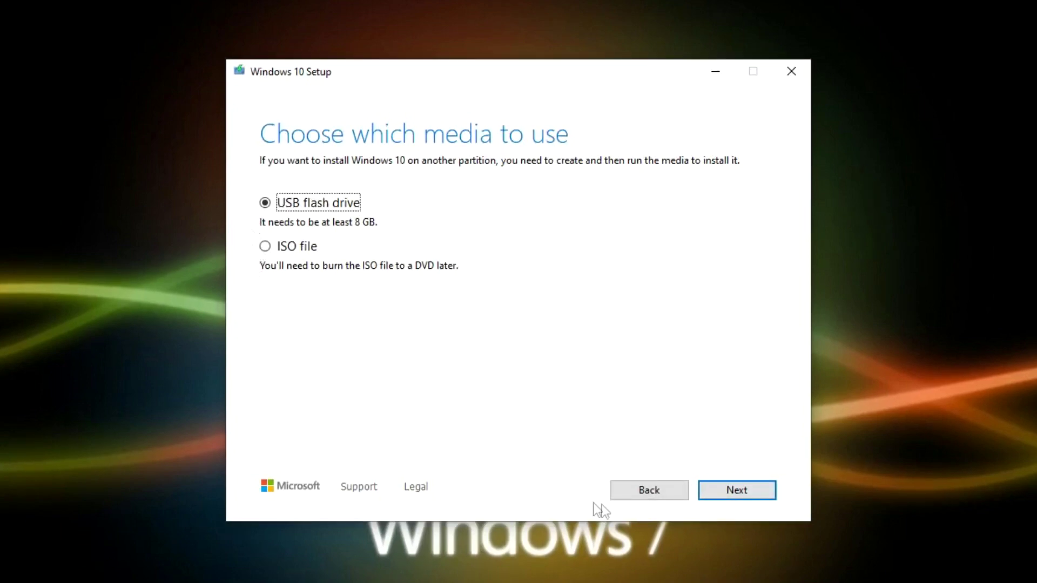
Choose USB flash drive, write Windows 10 onto D: (DISK), and finish.
click(709, 495)
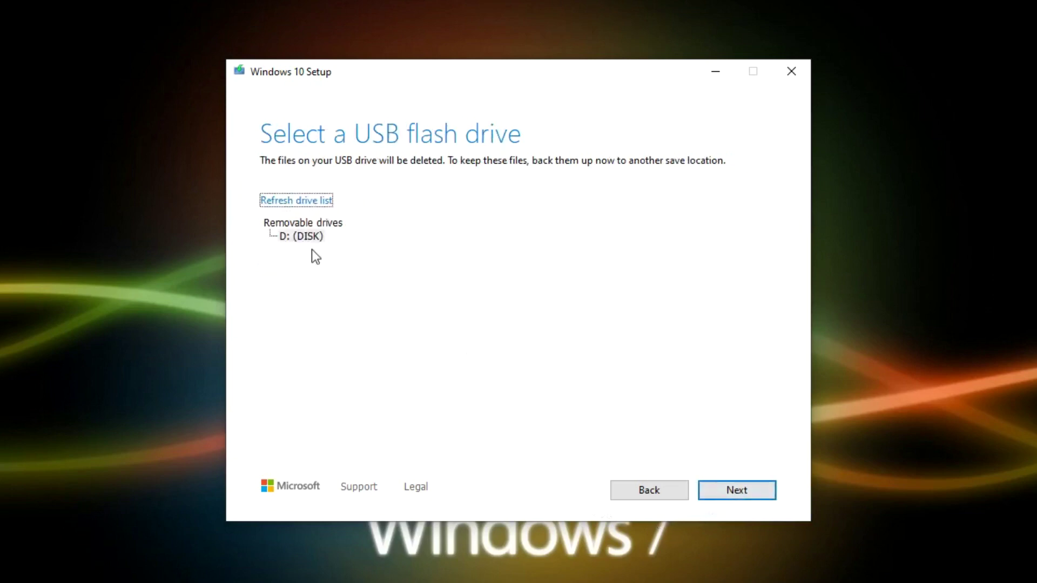
click(705, 494)
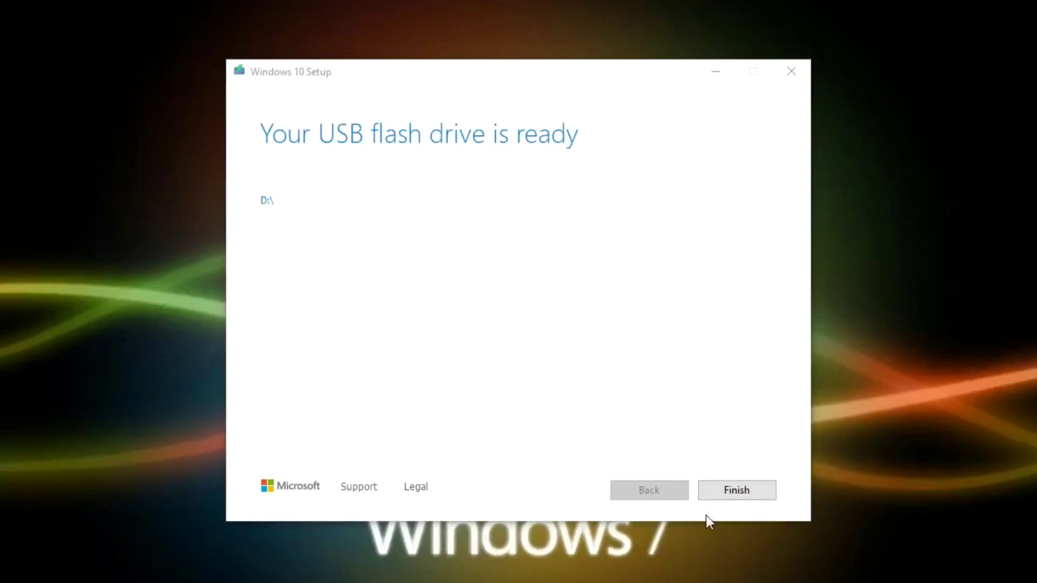
click(707, 494)
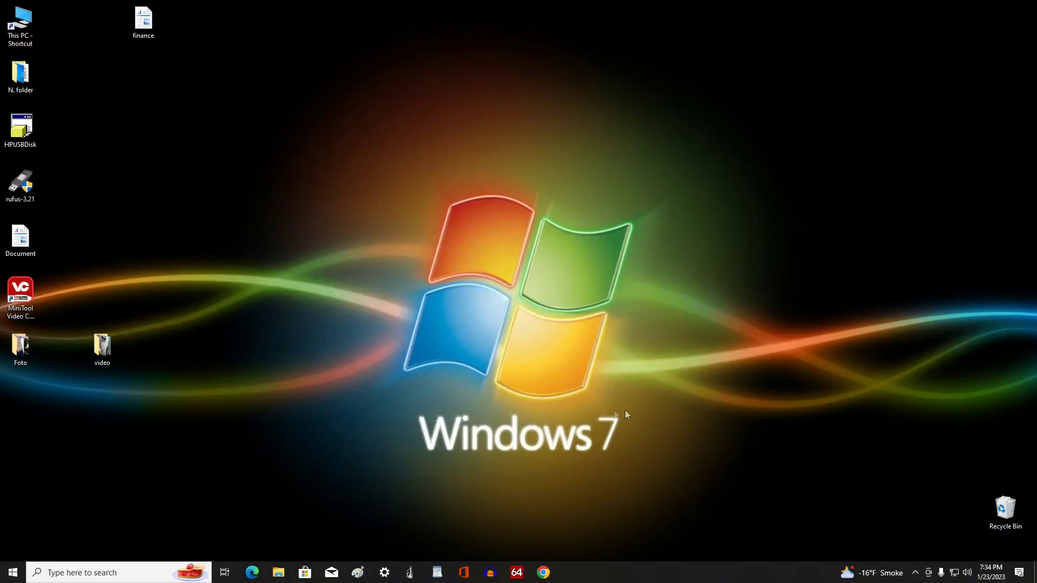
click(278, 572)
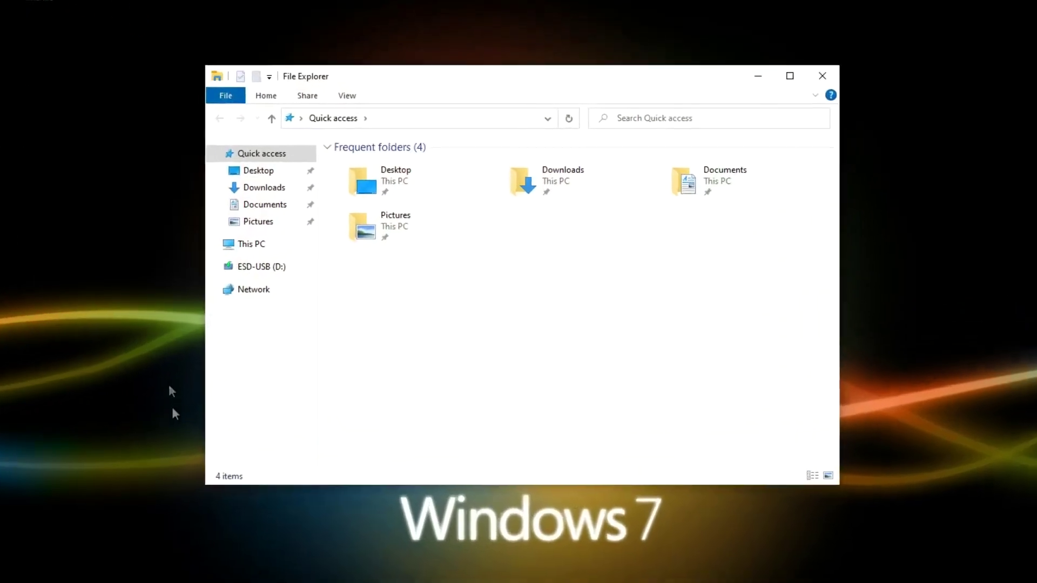
click(291, 247)
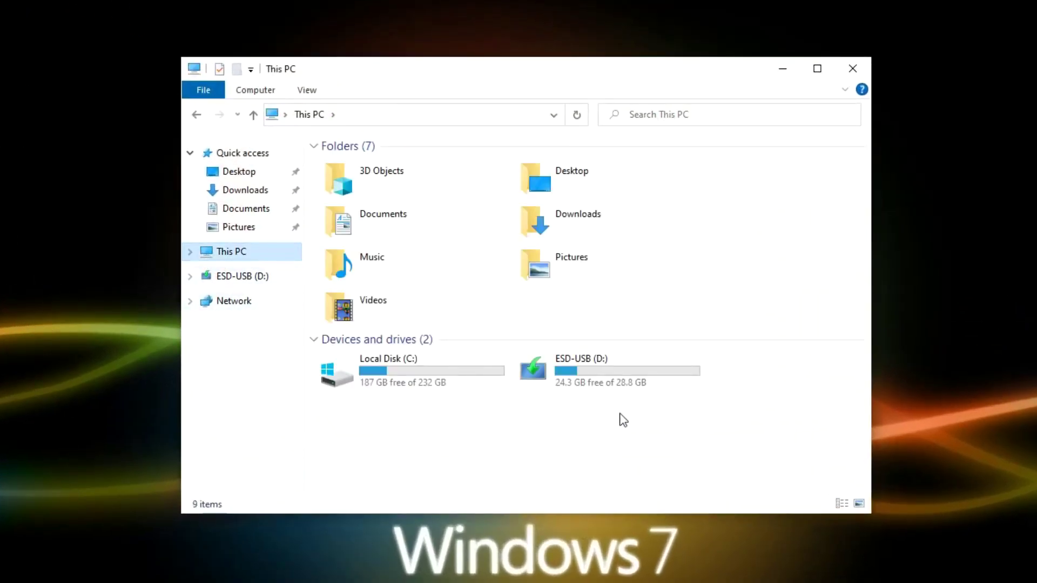
double_click(626, 370)
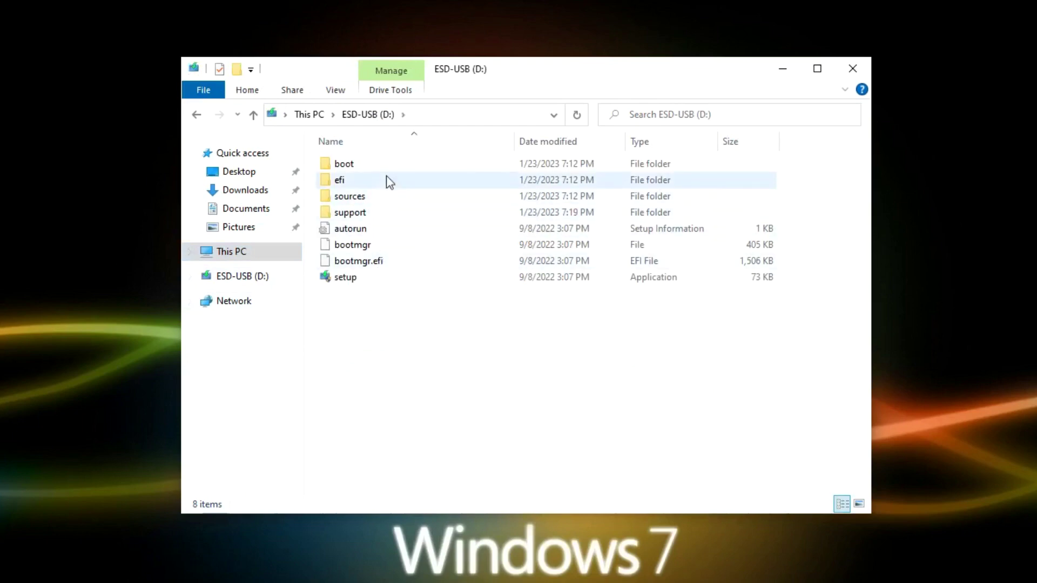
click(856, 70)
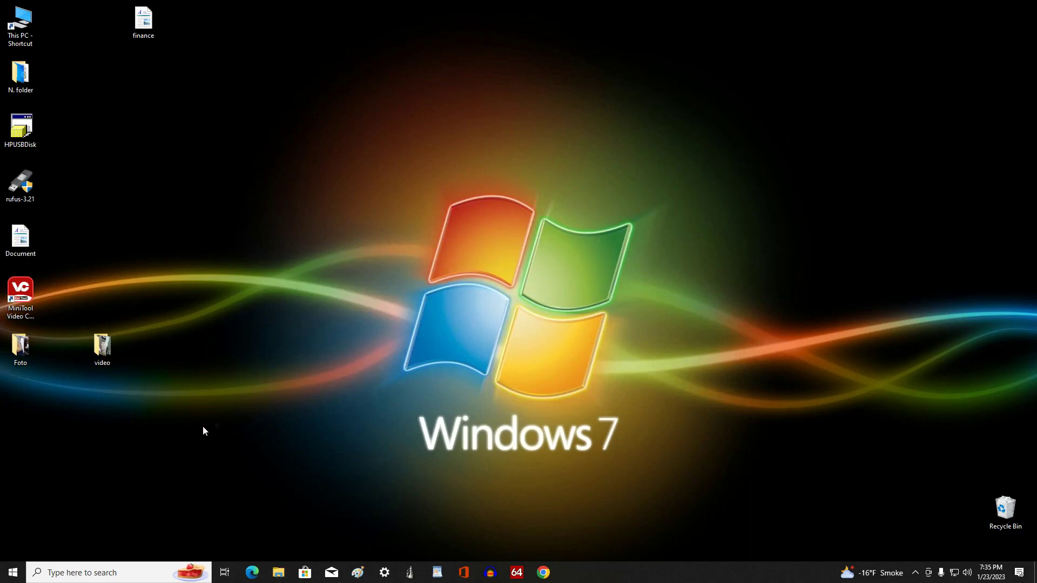
Restart the computer from the Start button's right-click menu.
right_click(13, 572)
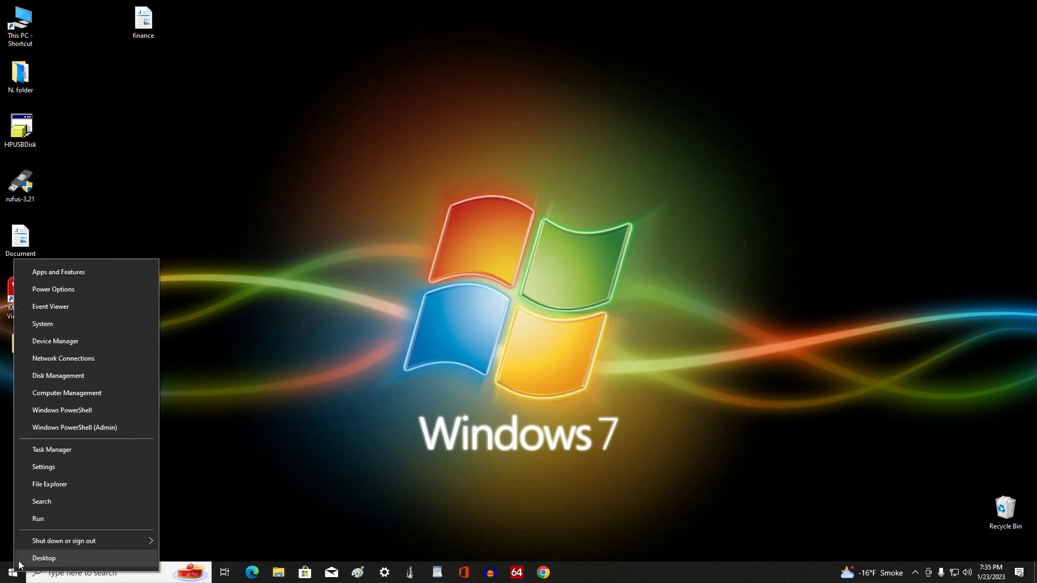
mouse_move(27, 542)
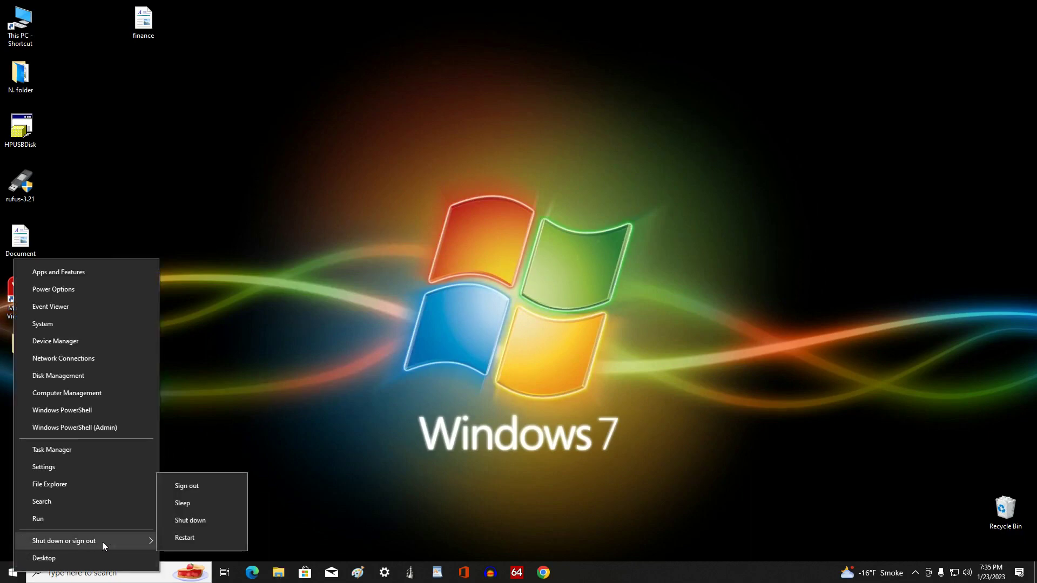
click(238, 539)
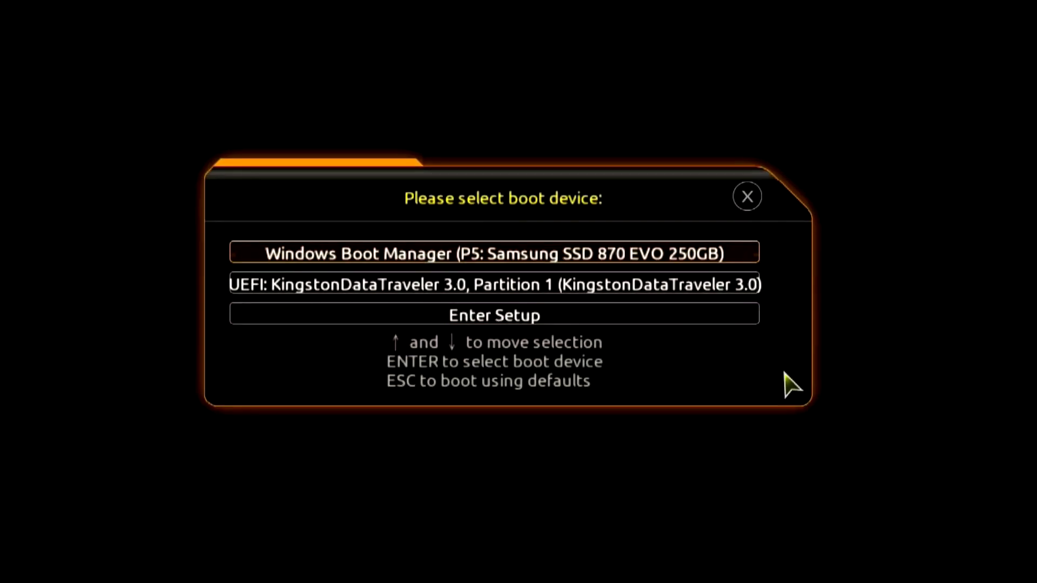
Boot from the UEFI Kingston DataTraveler 3.0 entry in the boot menu.
key(Down)
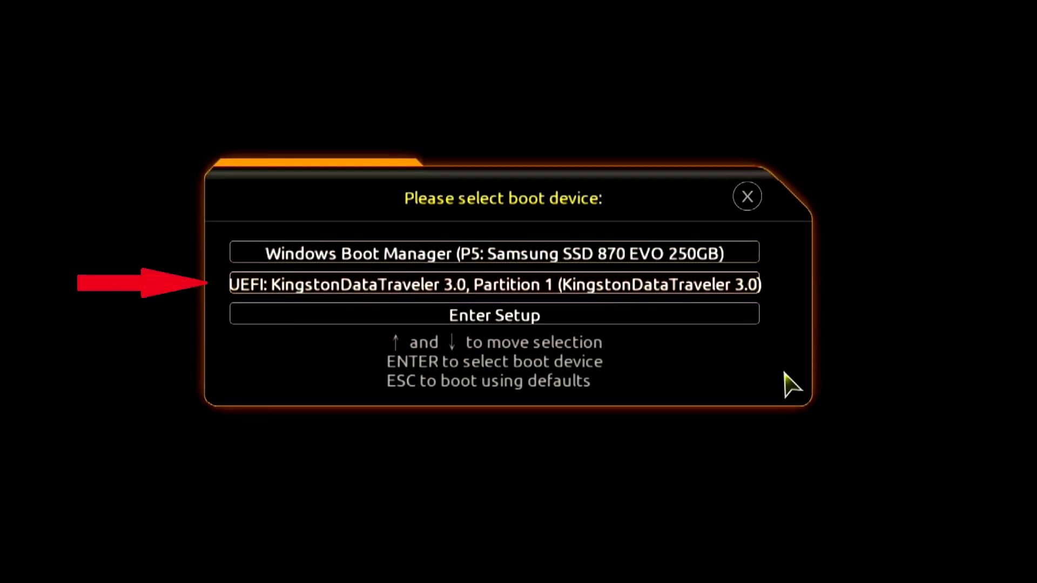
key(Return)
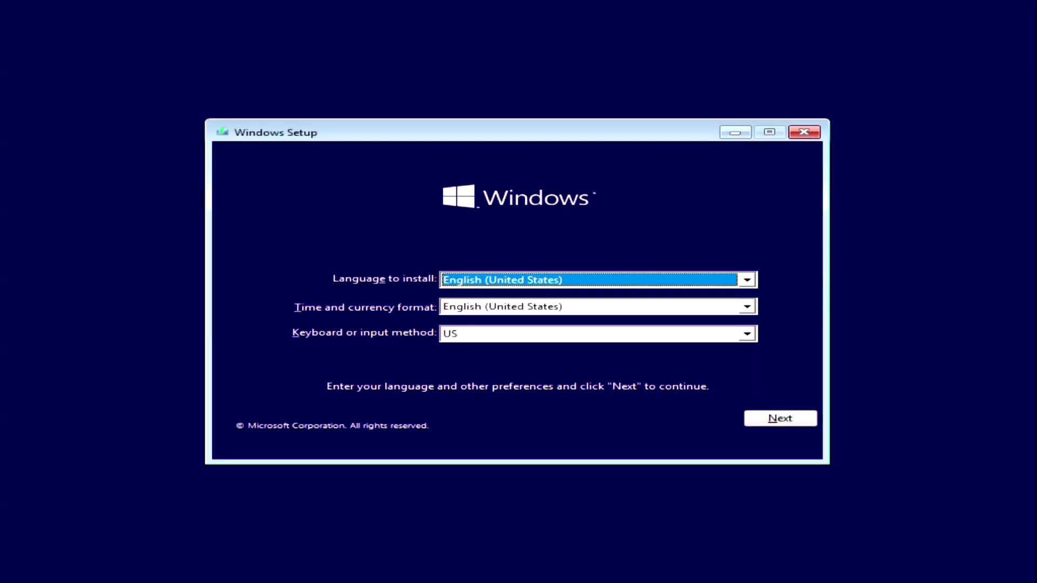
Keep English (United States) and the US keyboard, then start the installation.
click(762, 424)
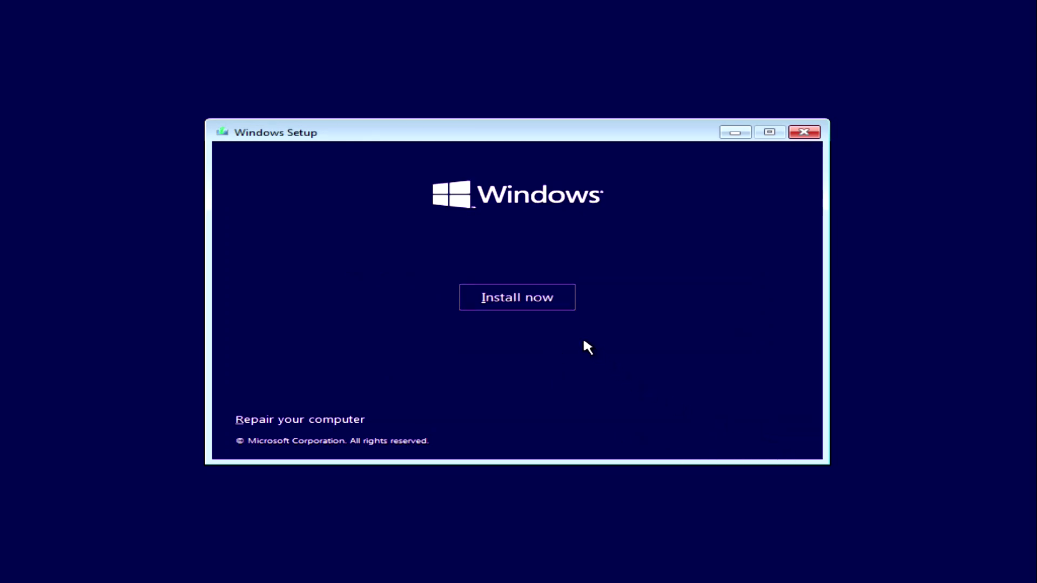
click(565, 309)
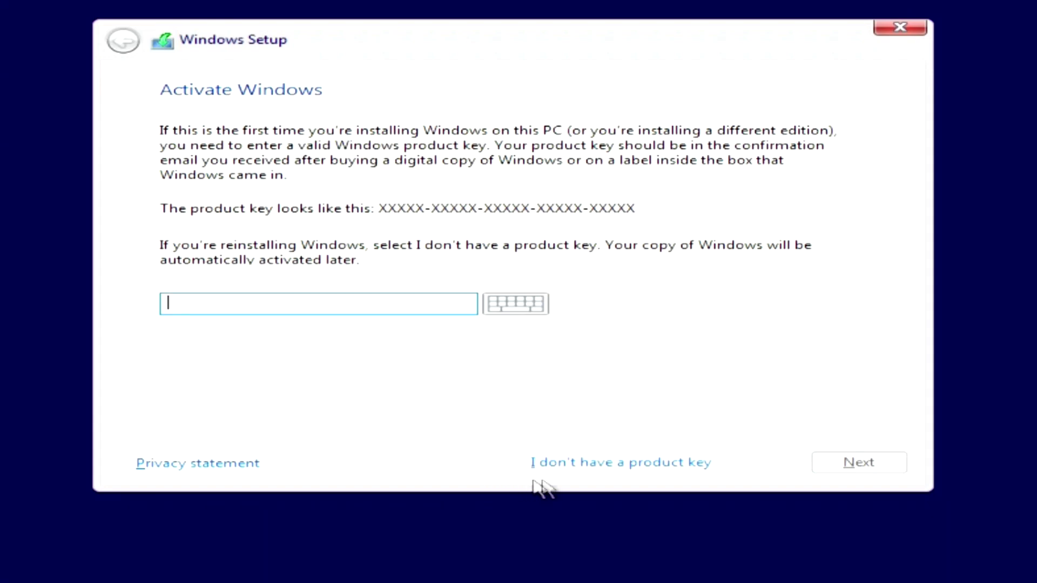
Skip the product key and pick Windows 10 Pro as the edition to install.
click(589, 470)
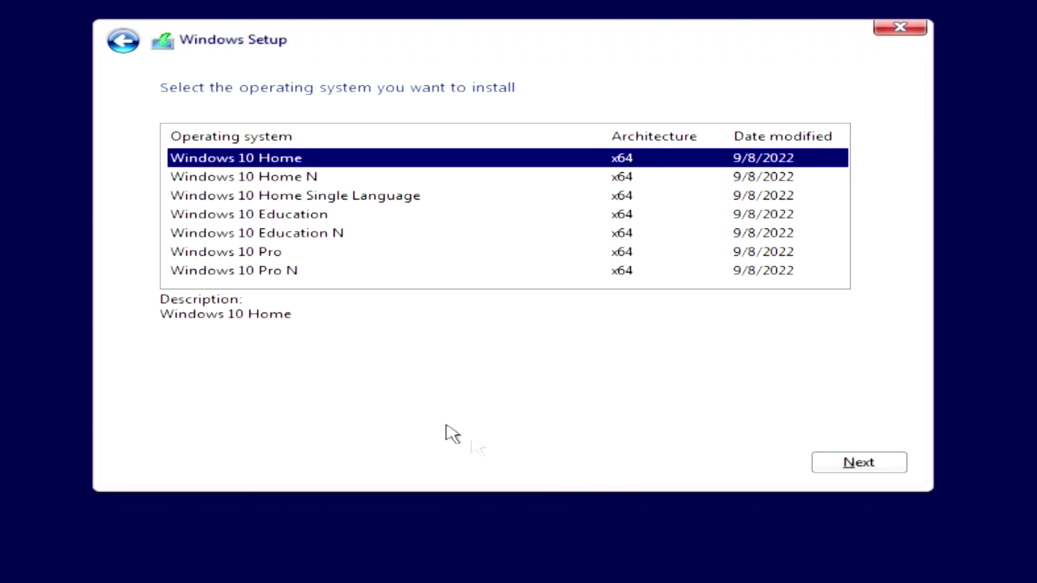
click(277, 254)
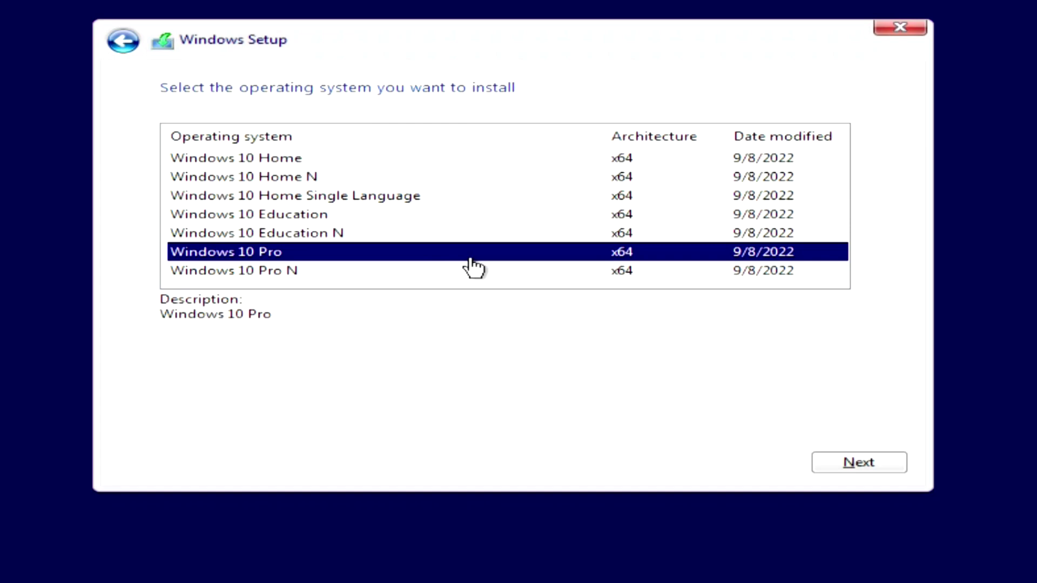
click(824, 466)
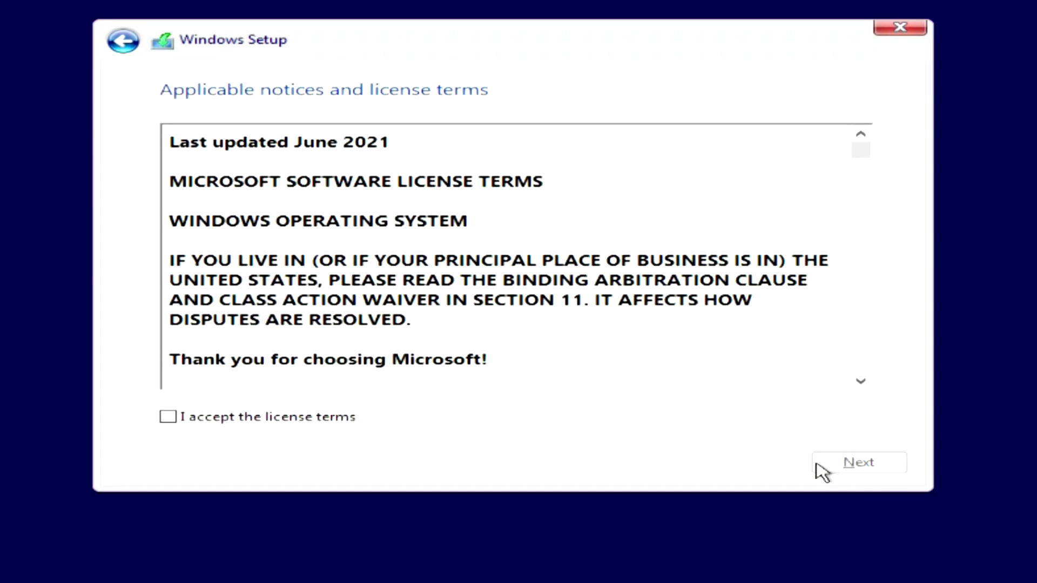
Accept the license terms and choose Custom: Install Windows only (advanced).
click(168, 417)
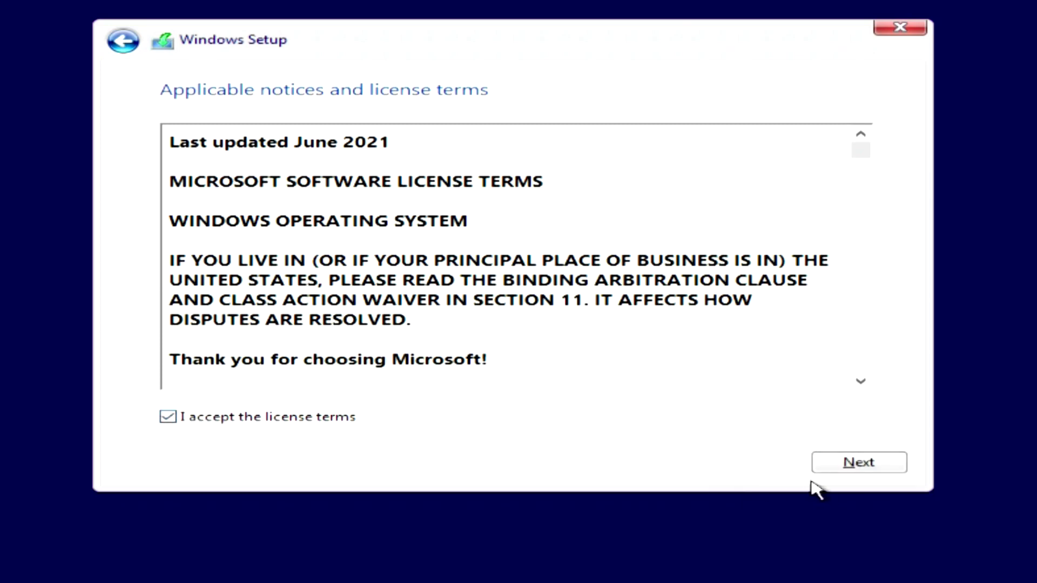
click(822, 465)
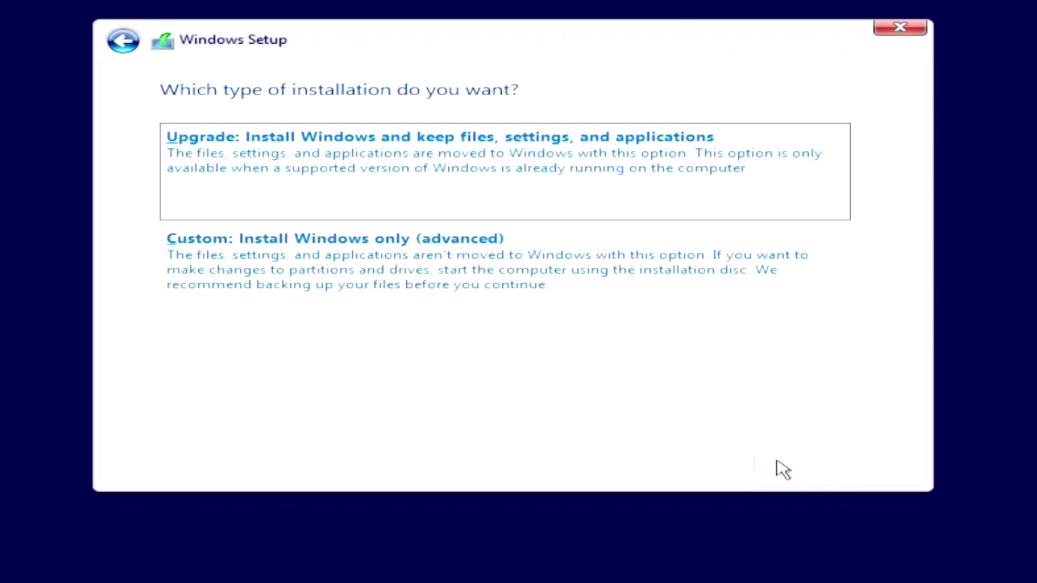
click(422, 297)
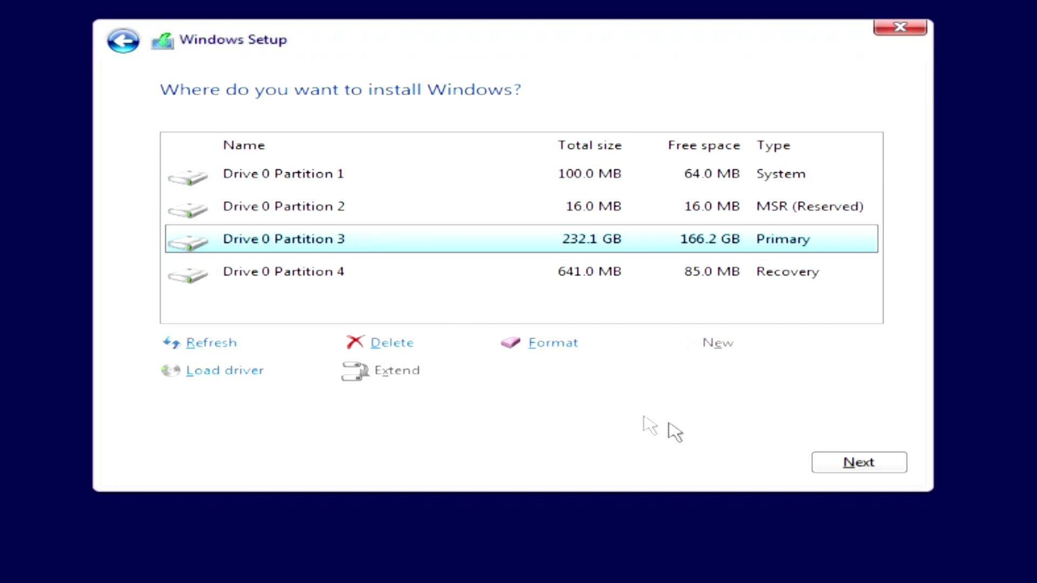
Install onto Drive 0 Partition 3, agreeing to move old files into Windows.old.
click(830, 465)
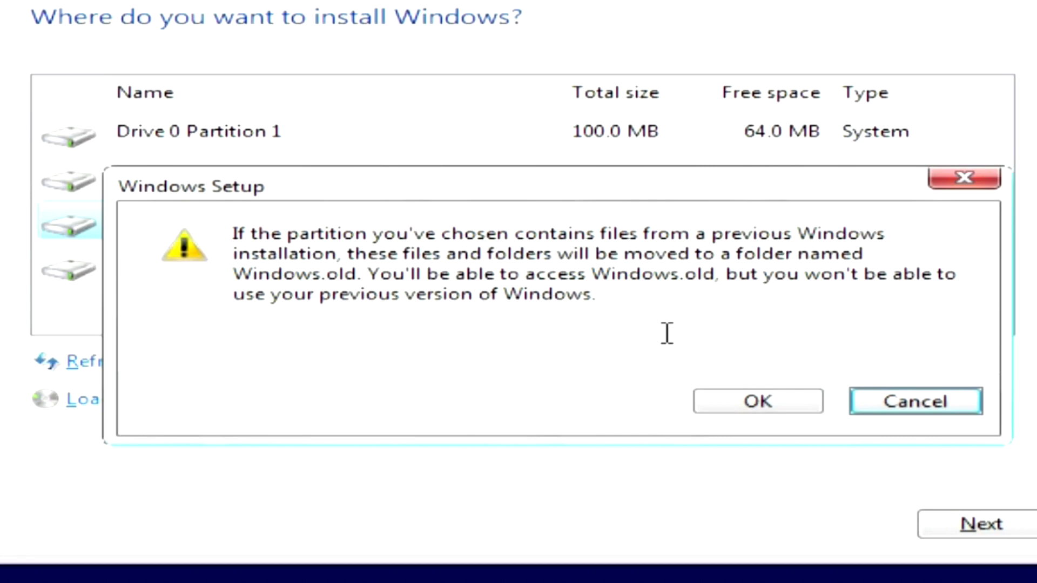
click(721, 408)
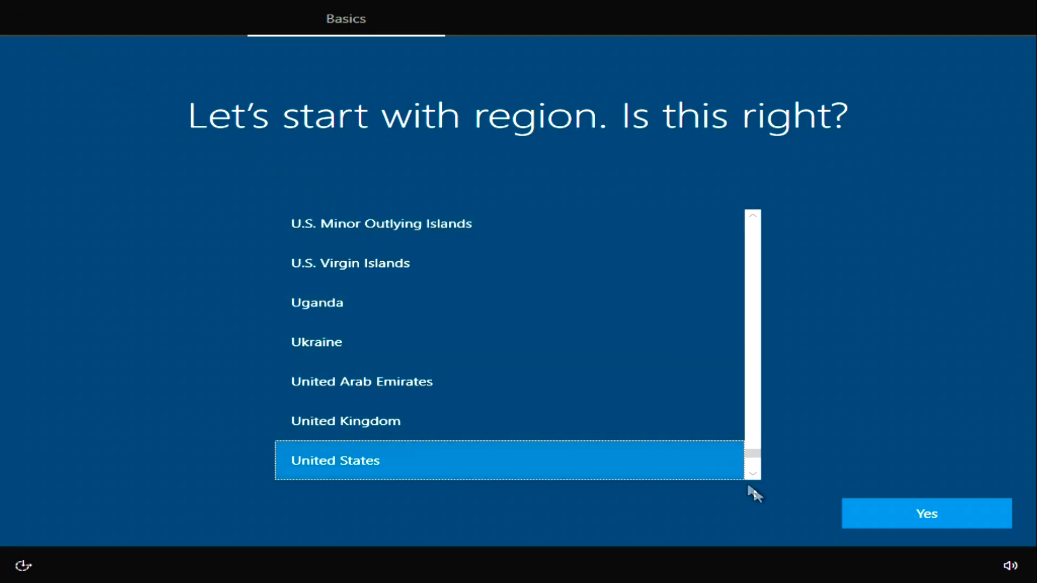
Confirm United States as the region and choose Set up for personal use.
click(863, 515)
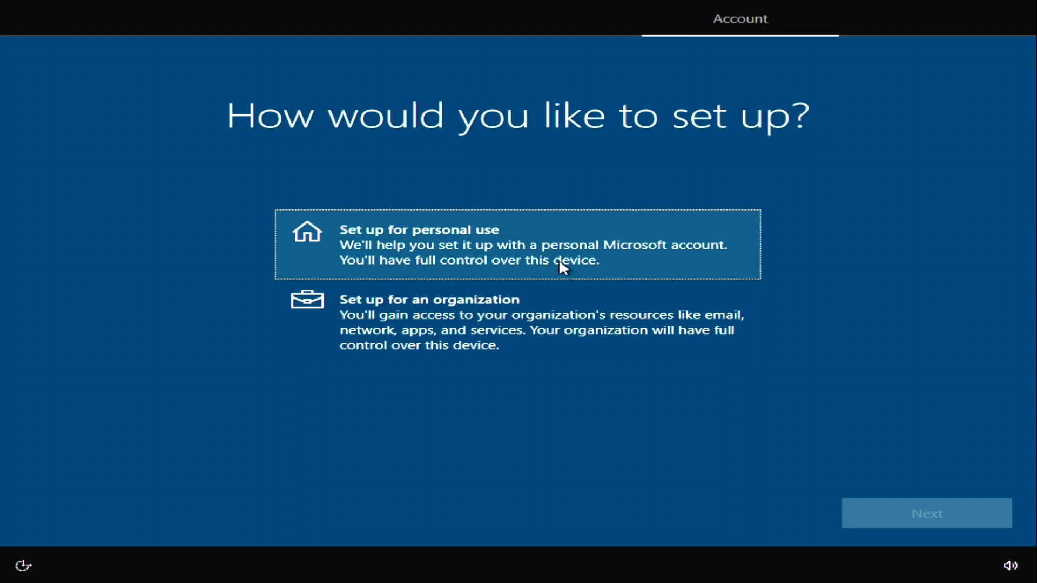
click(562, 265)
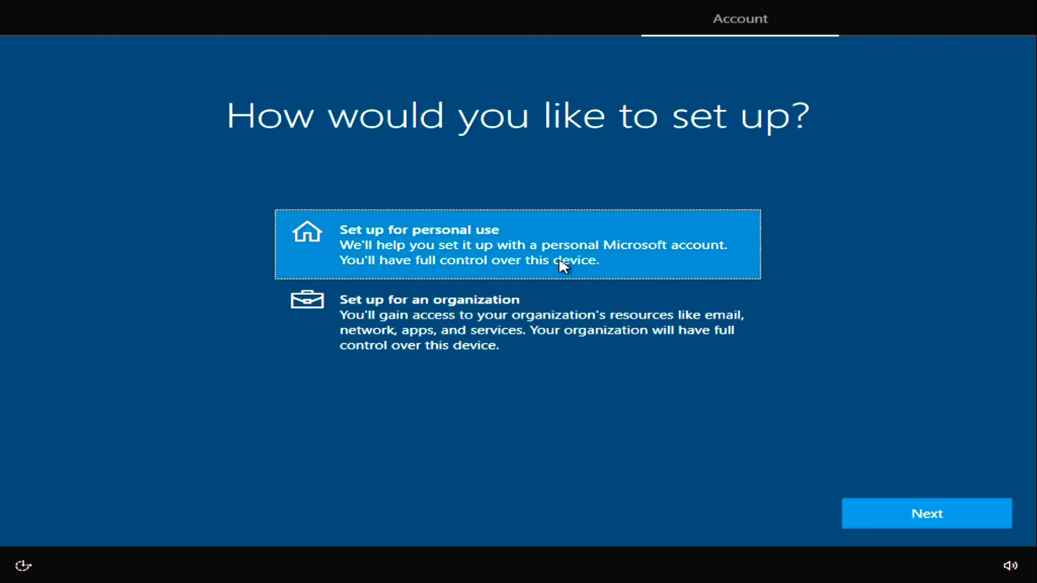
click(874, 517)
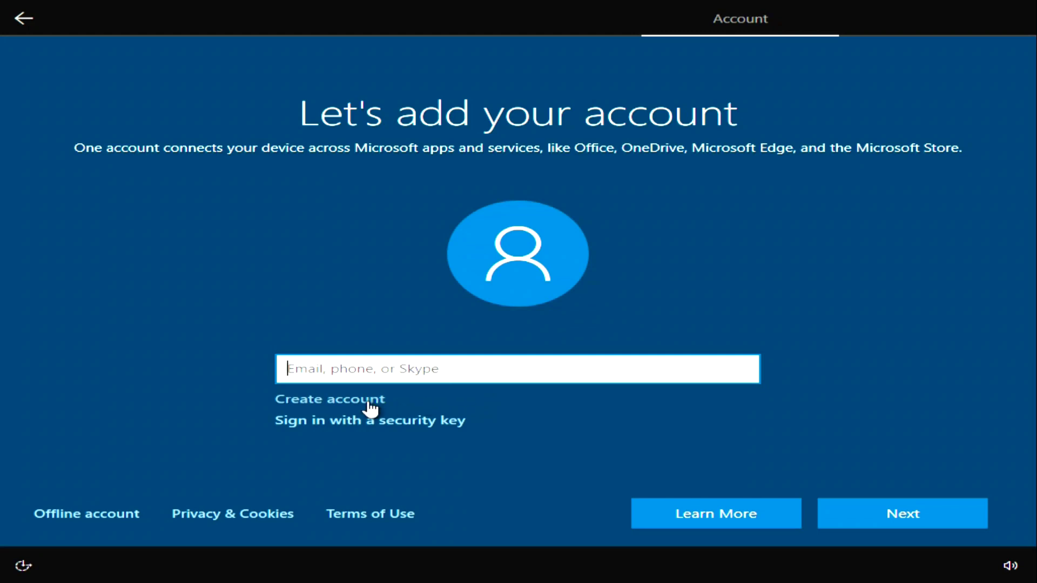
Use an offline local account instead of a Microsoft account, give it a name, and leave the password blank.
click(136, 516)
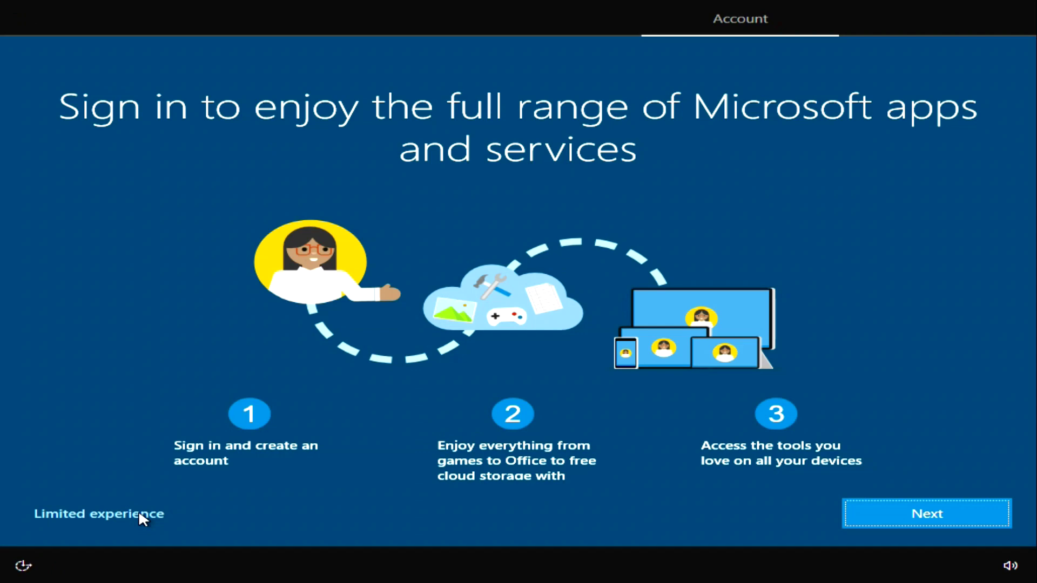
click(138, 514)
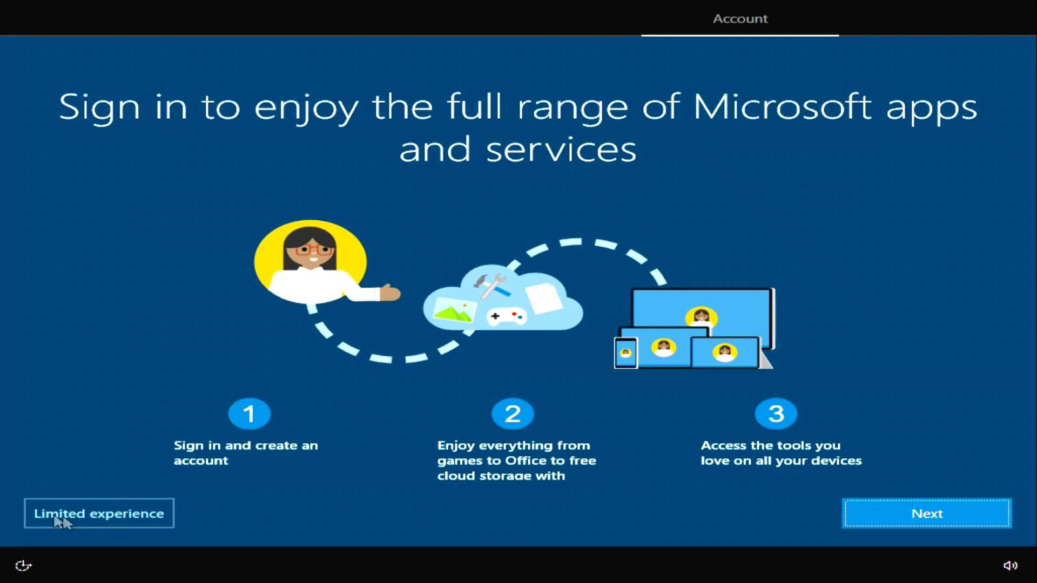
click(116, 516)
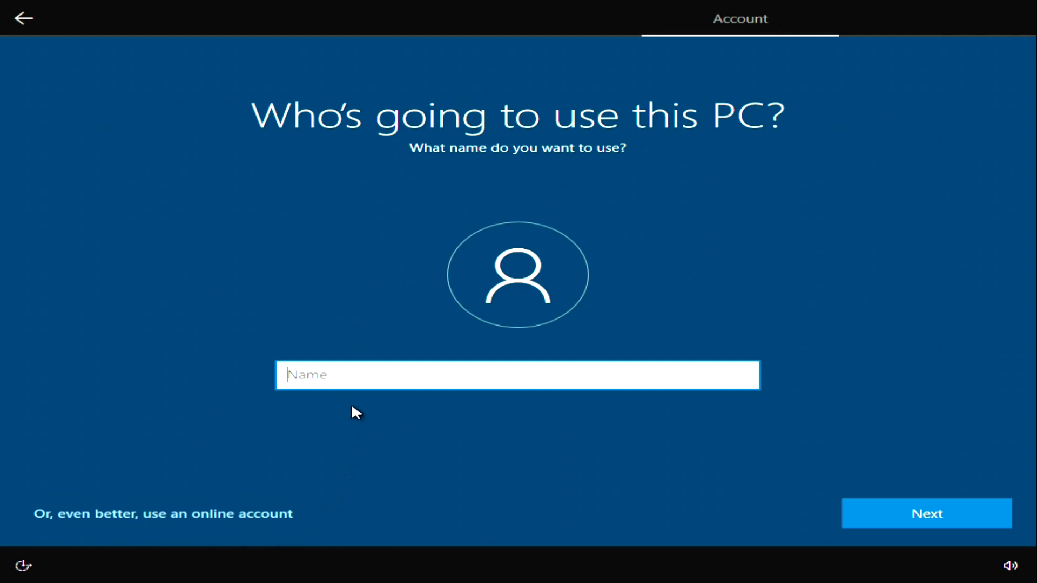
text(Bond)
click(854, 520)
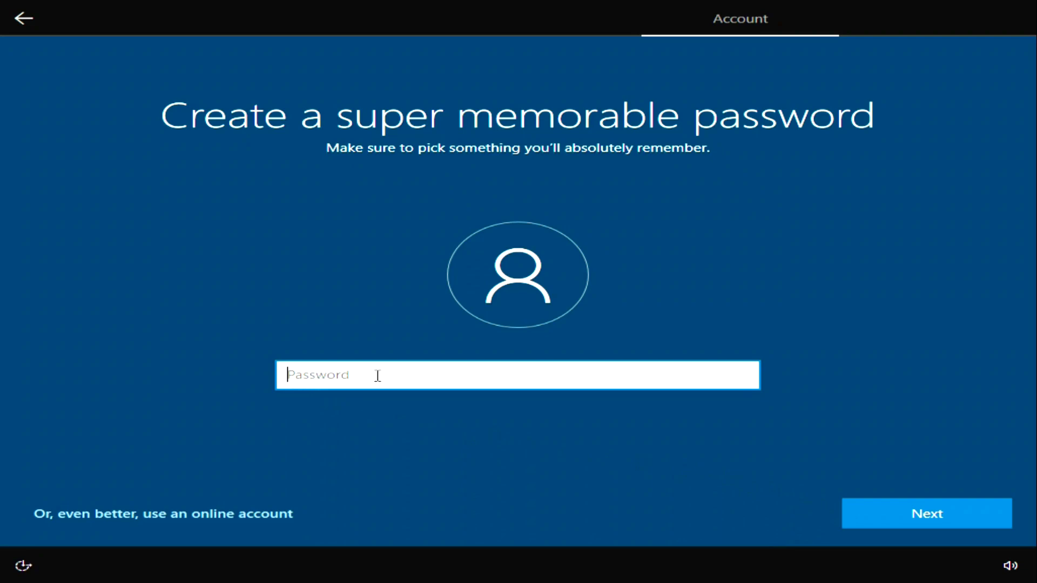
click(852, 517)
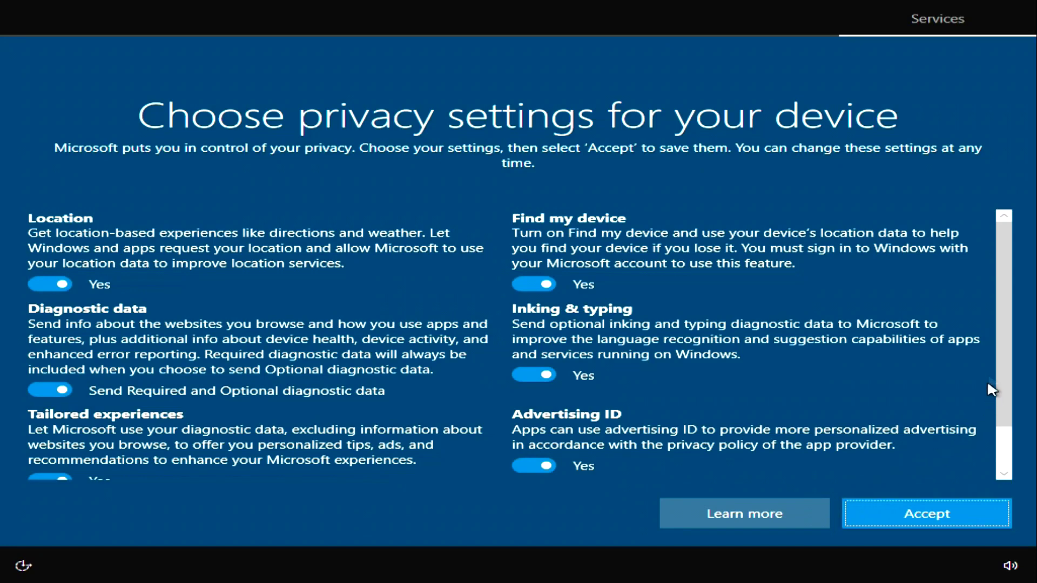
Review the privacy settings and accept the defaults.
drag(1006, 346, 1006, 307)
click(877, 518)
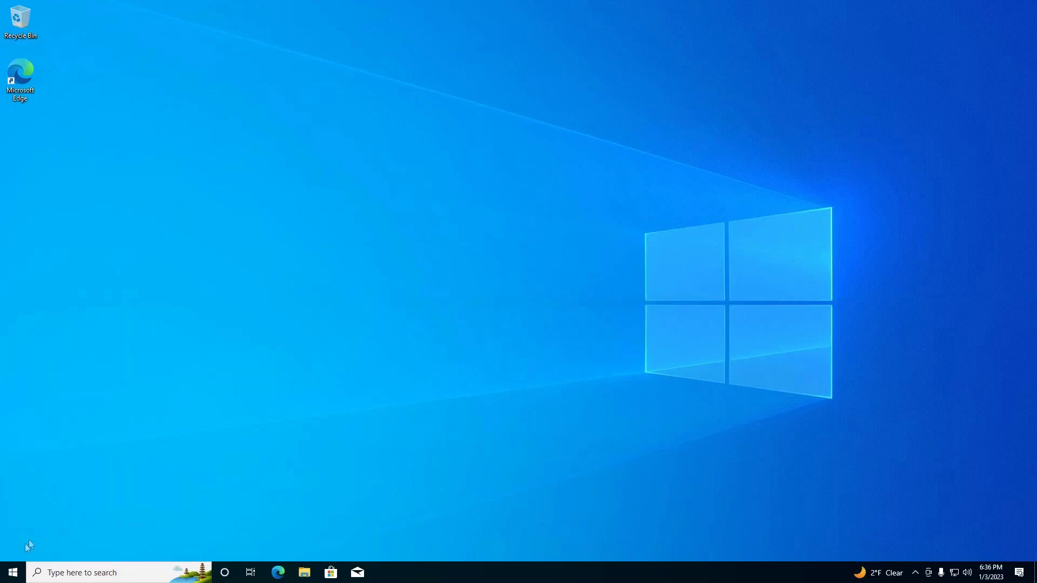
click(13, 573)
mouse_move(11, 526)
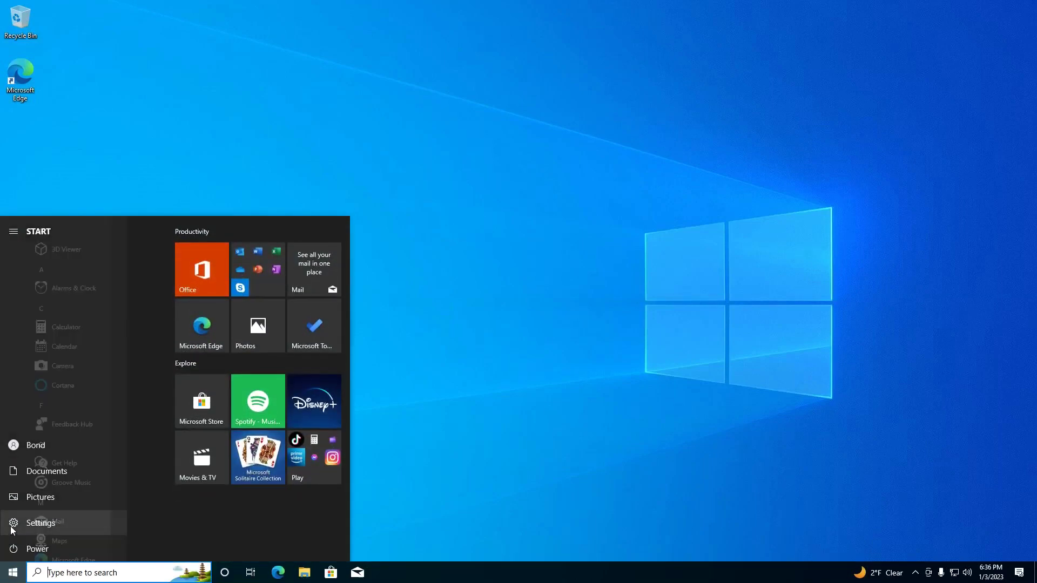
click(109, 523)
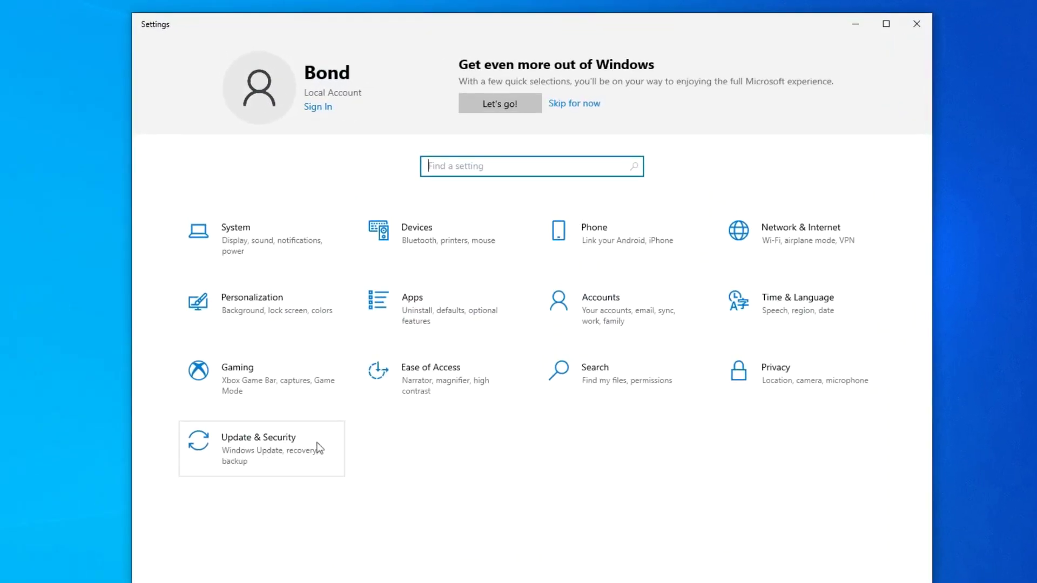
click(323, 442)
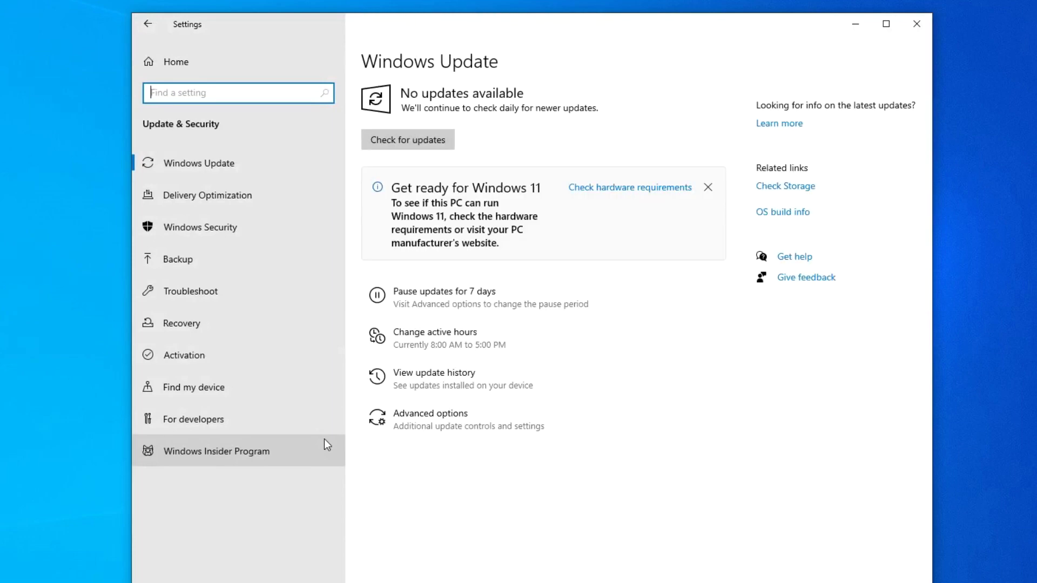
click(312, 357)
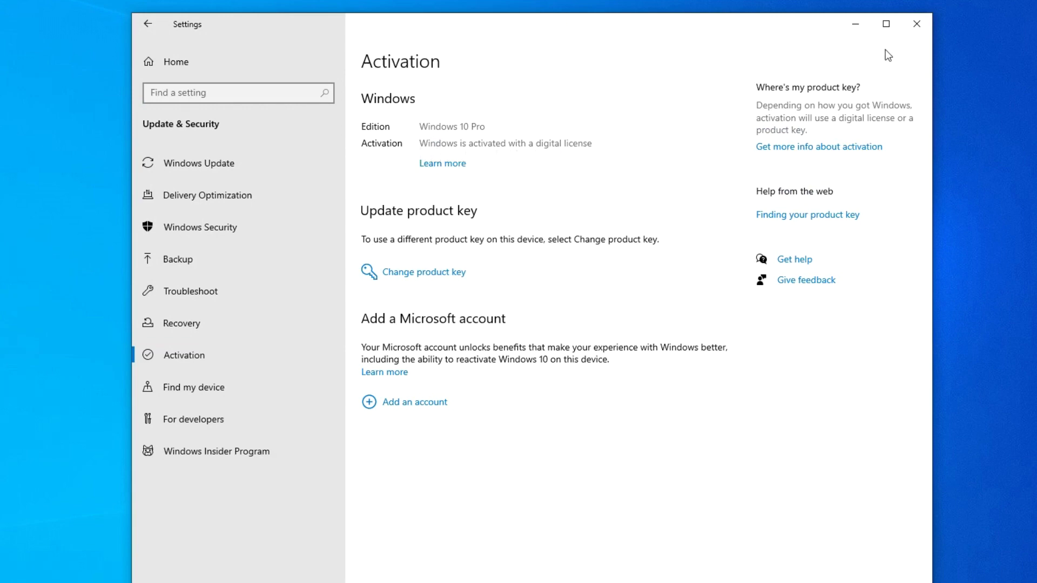
click(916, 26)
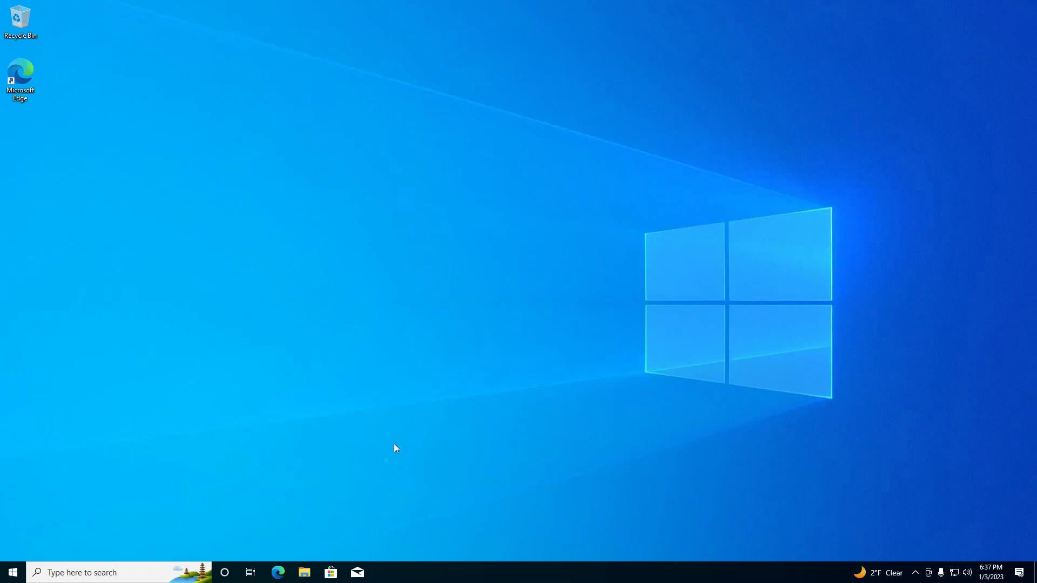
In File Explorer, browse C:\Windows.old\Users to the old user's profile folder.
click(304, 572)
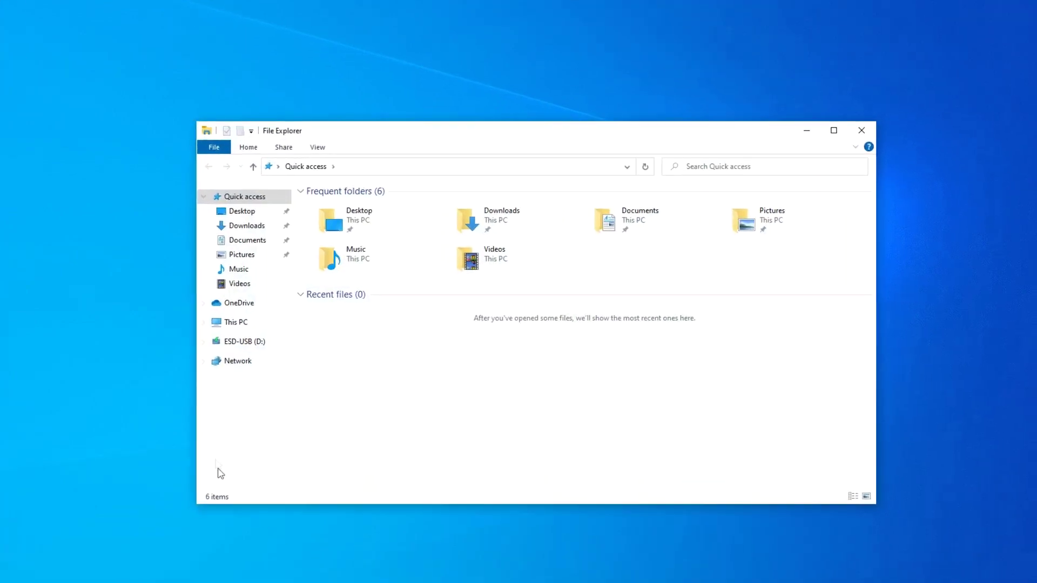
click(272, 325)
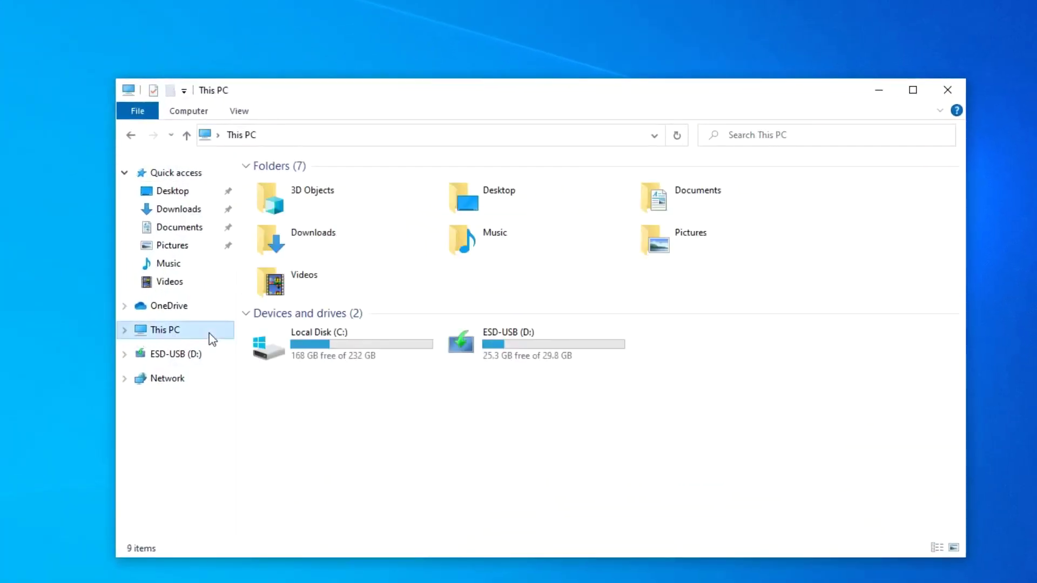
double_click(389, 352)
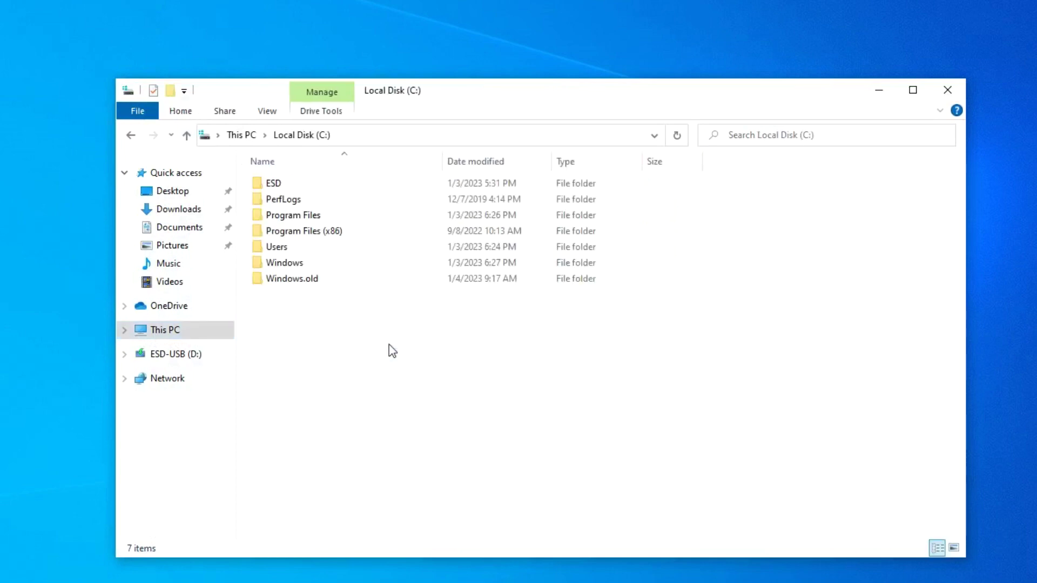
double_click(297, 280)
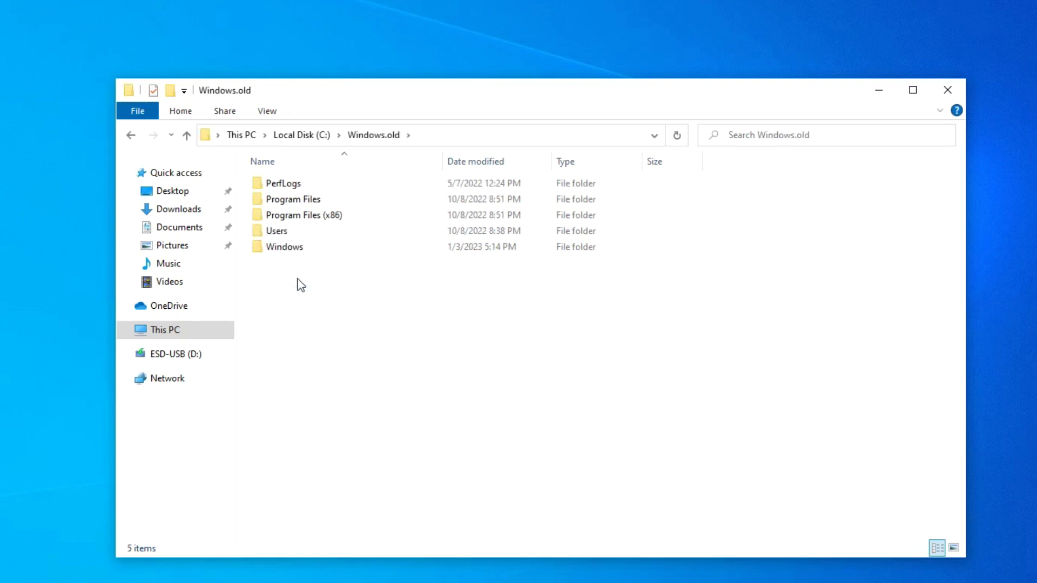
double_click(303, 232)
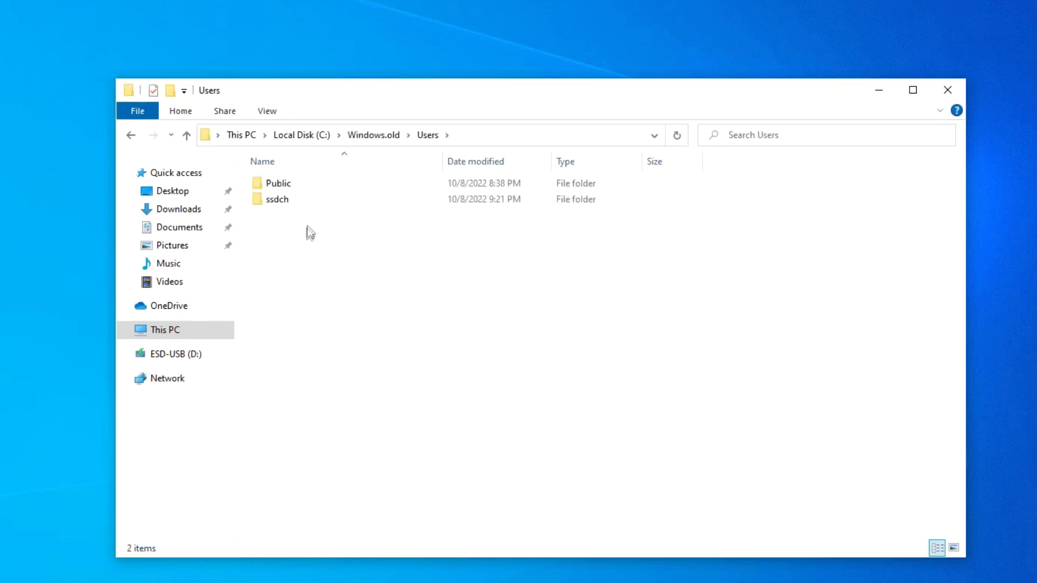
double_click(311, 205)
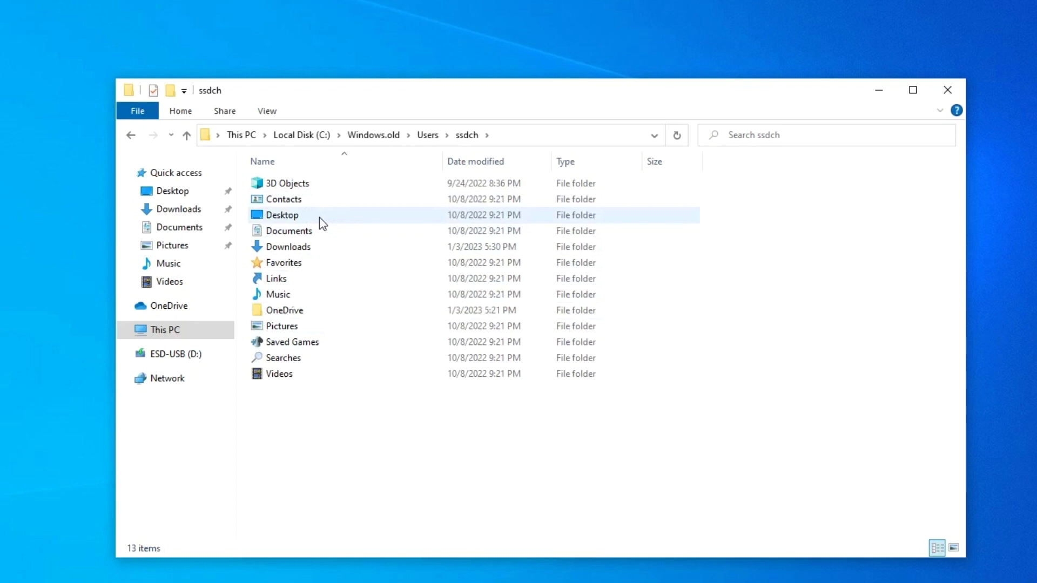
Check the old Desktop's video and Foto folders, then return to Windows.old.
double_click(319, 218)
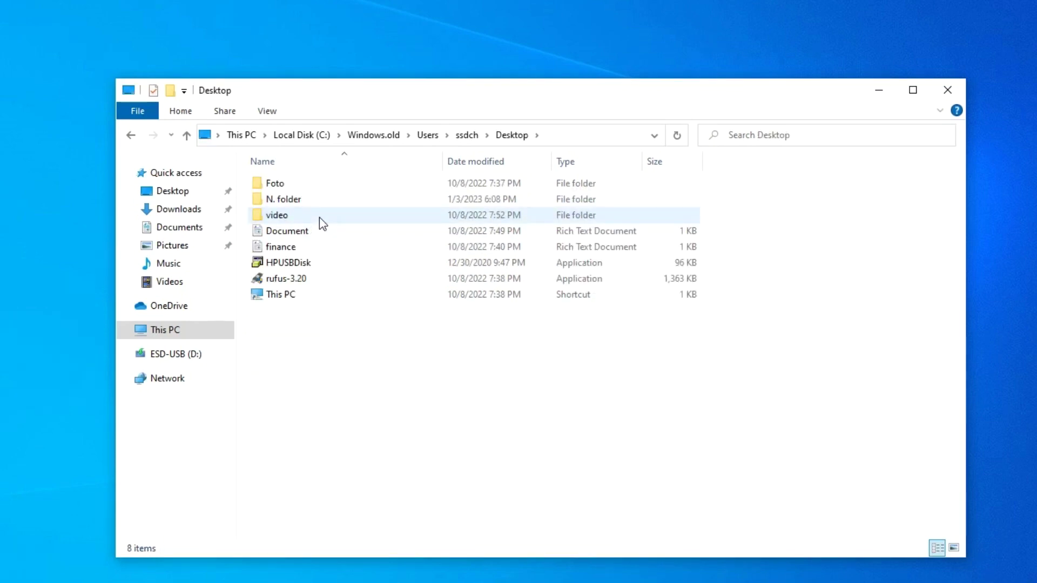
double_click(280, 218)
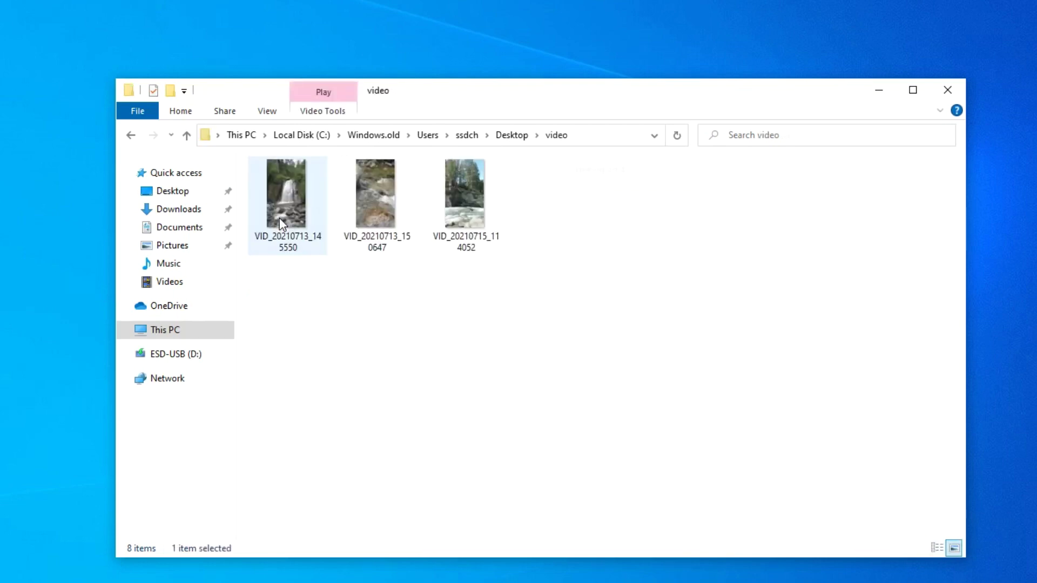
click(186, 140)
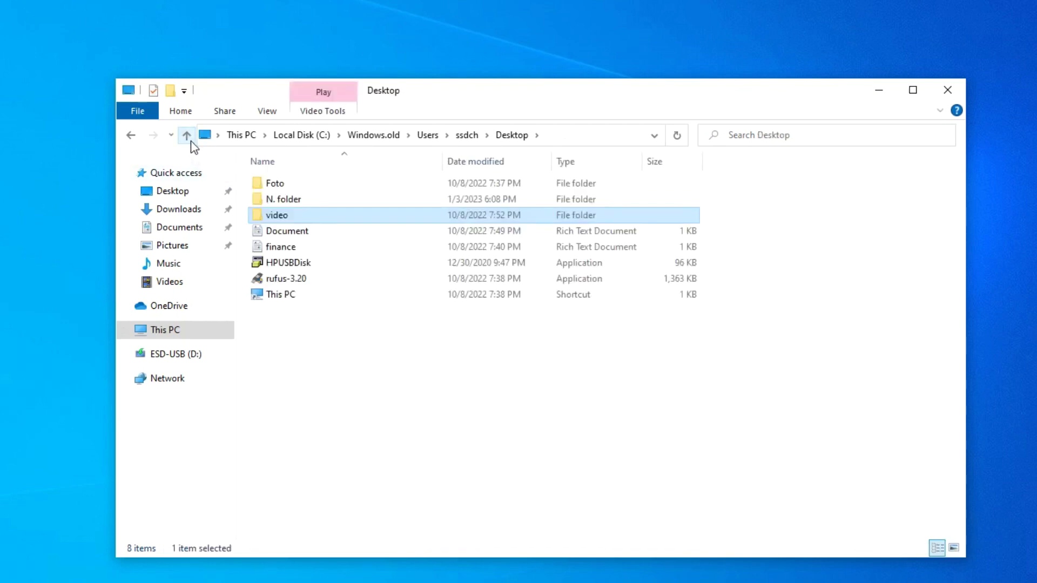
double_click(260, 184)
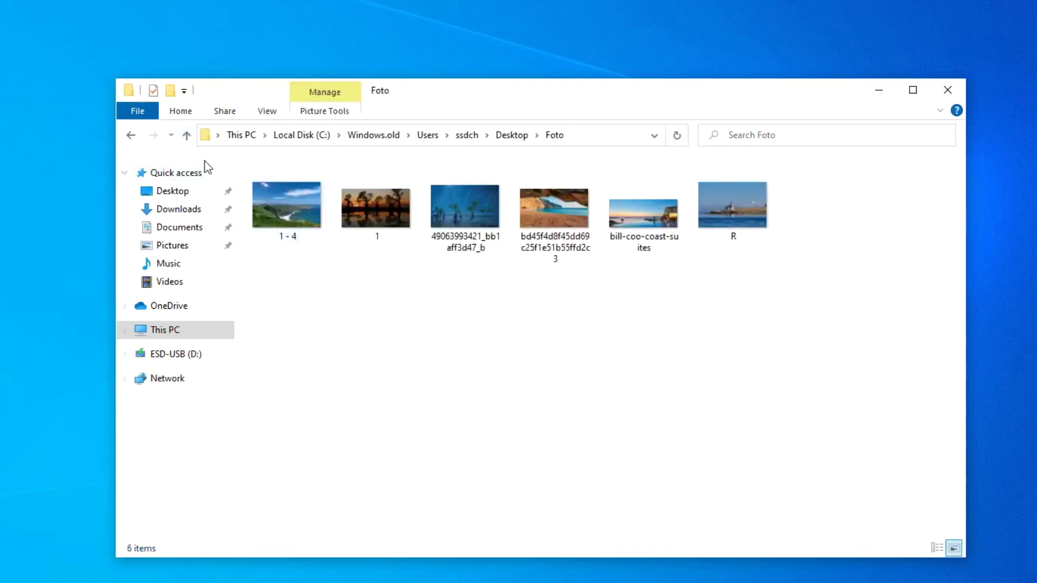
click(187, 136)
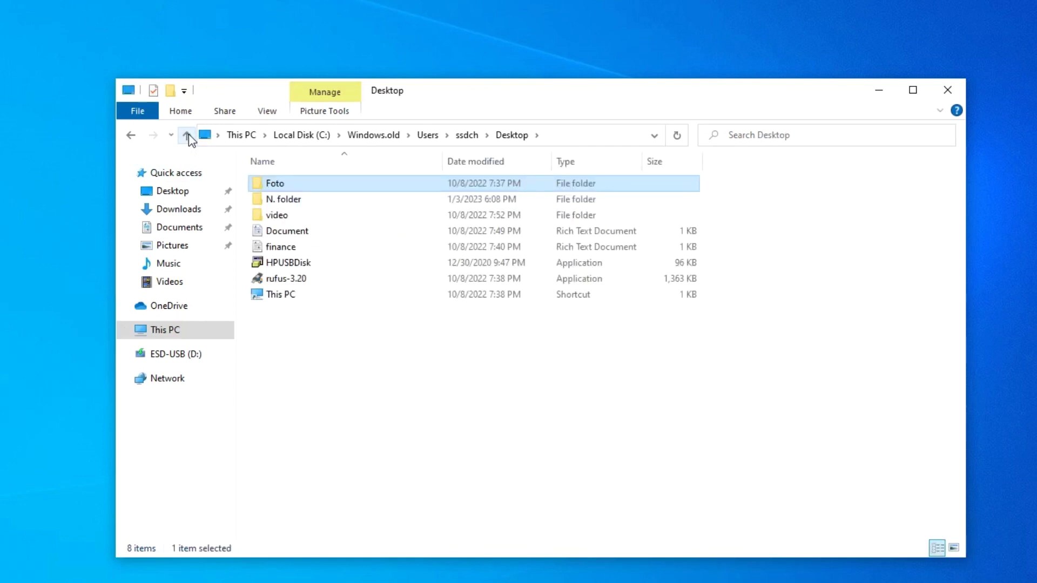
click(187, 136)
click(187, 136)
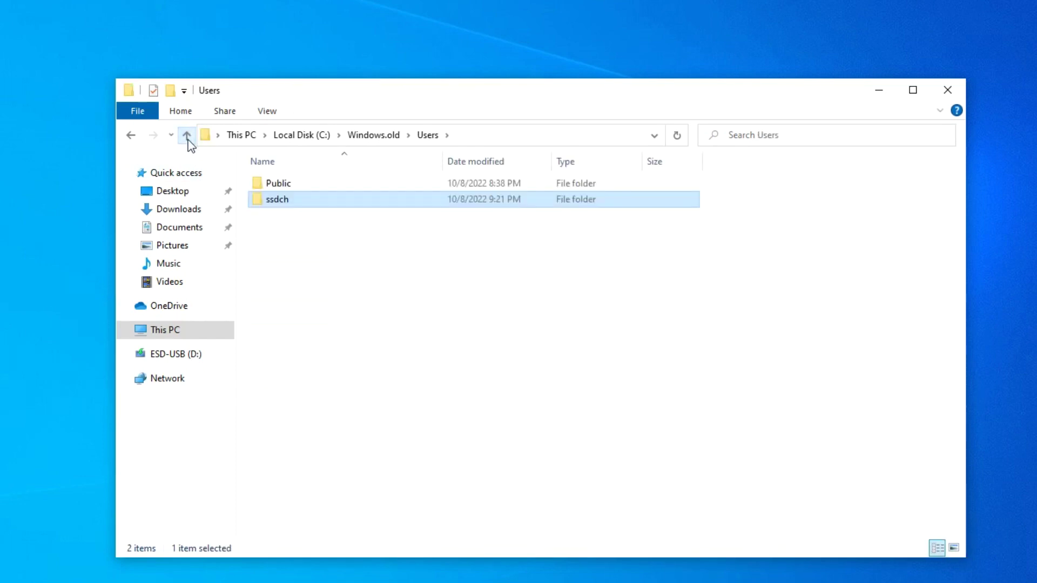
click(187, 137)
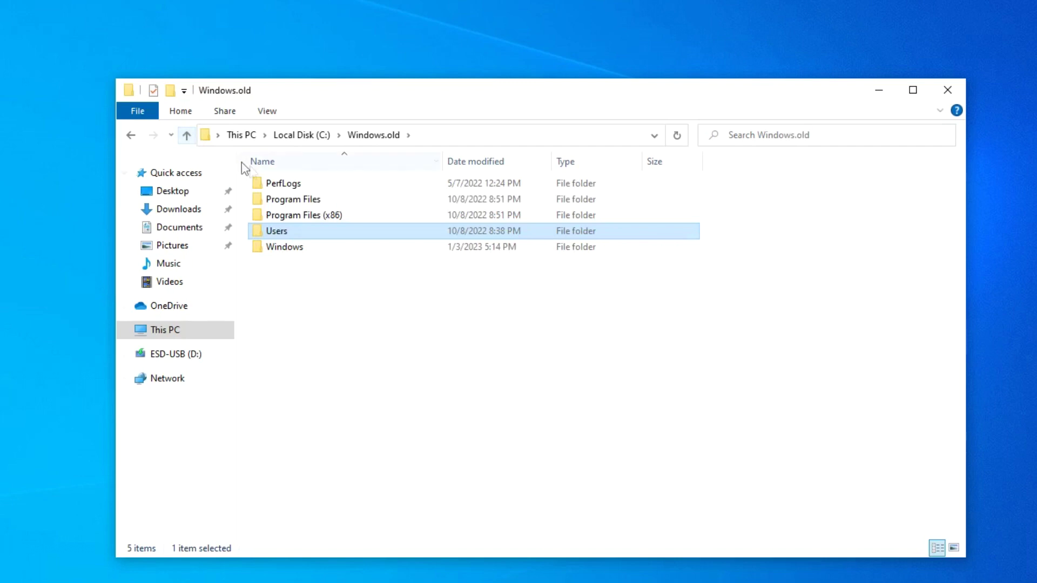
Launch aida64 from Windows.old\Program Files (x86)\AIDA64.
double_click(366, 219)
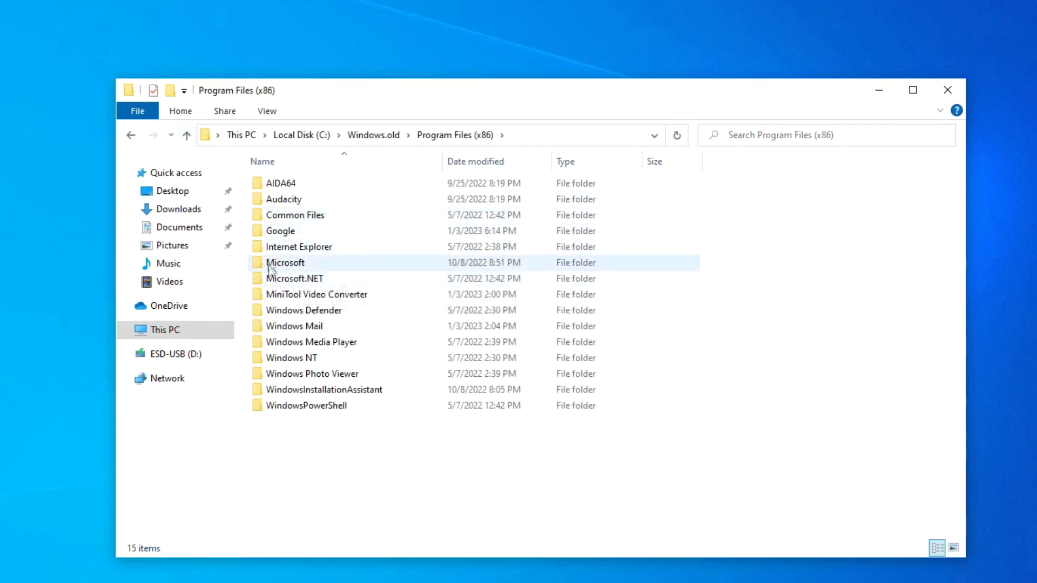
double_click(270, 184)
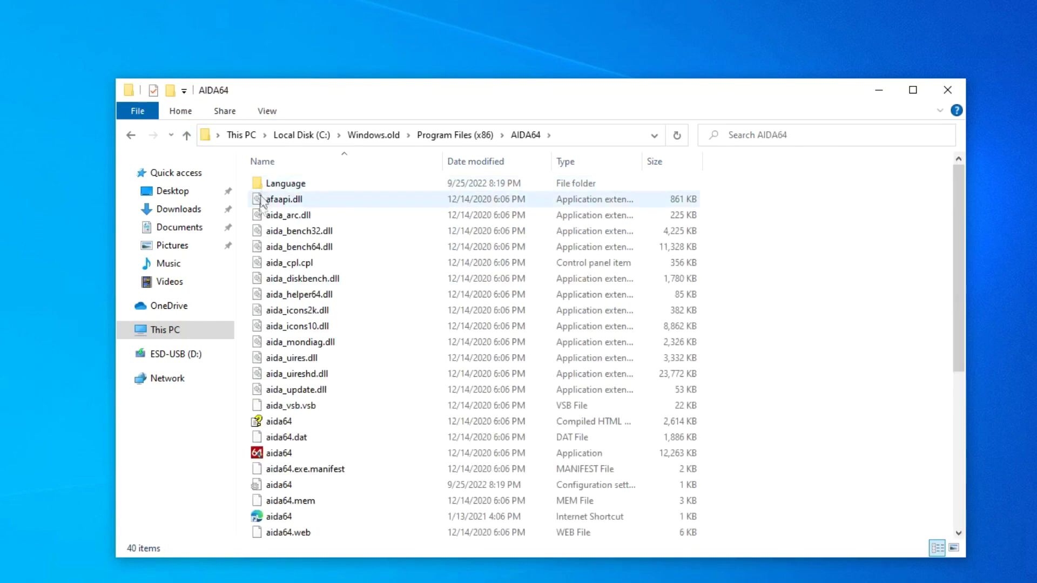
click(264, 455)
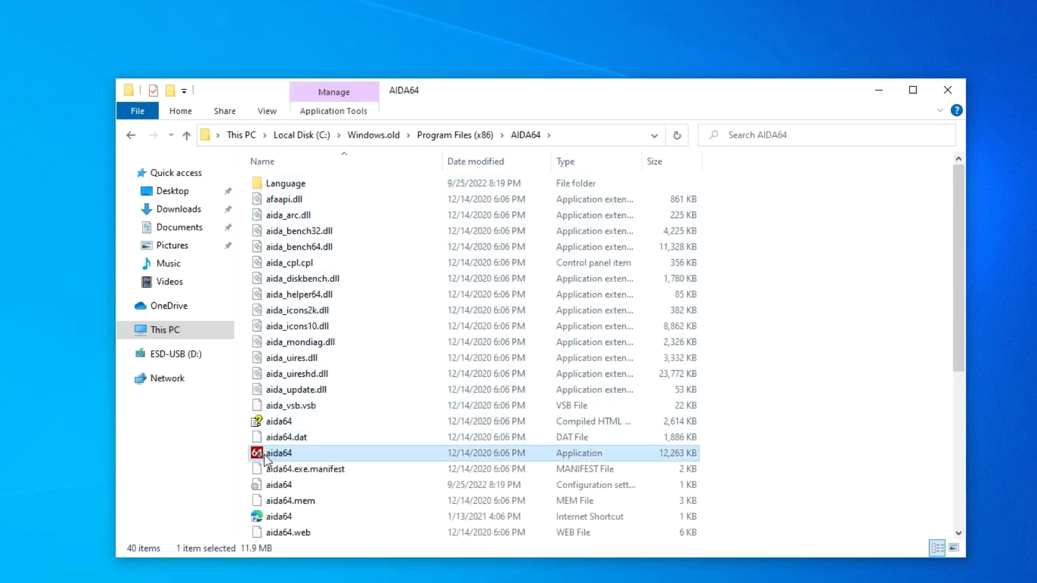
double_click(265, 455)
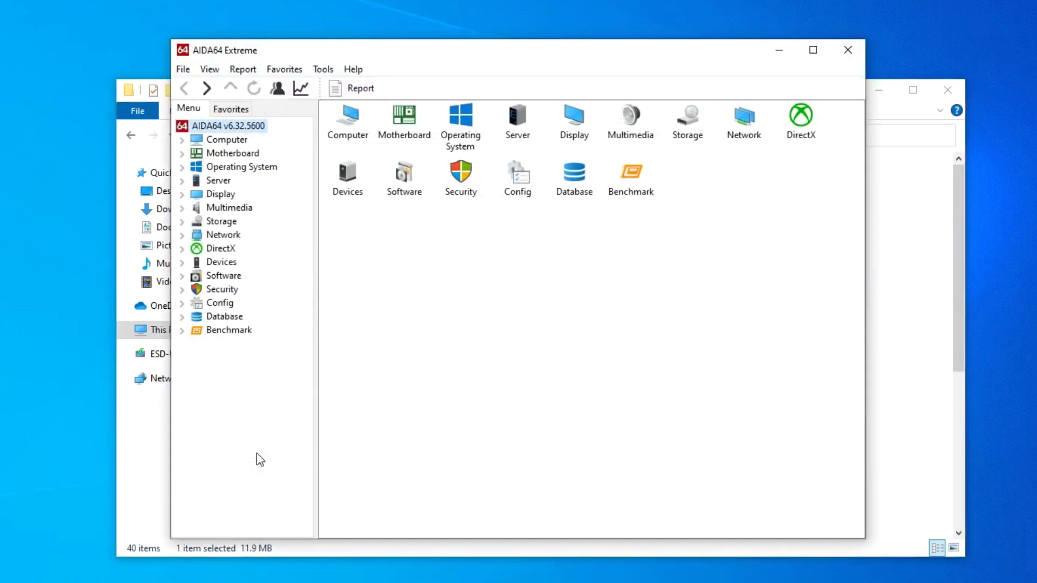